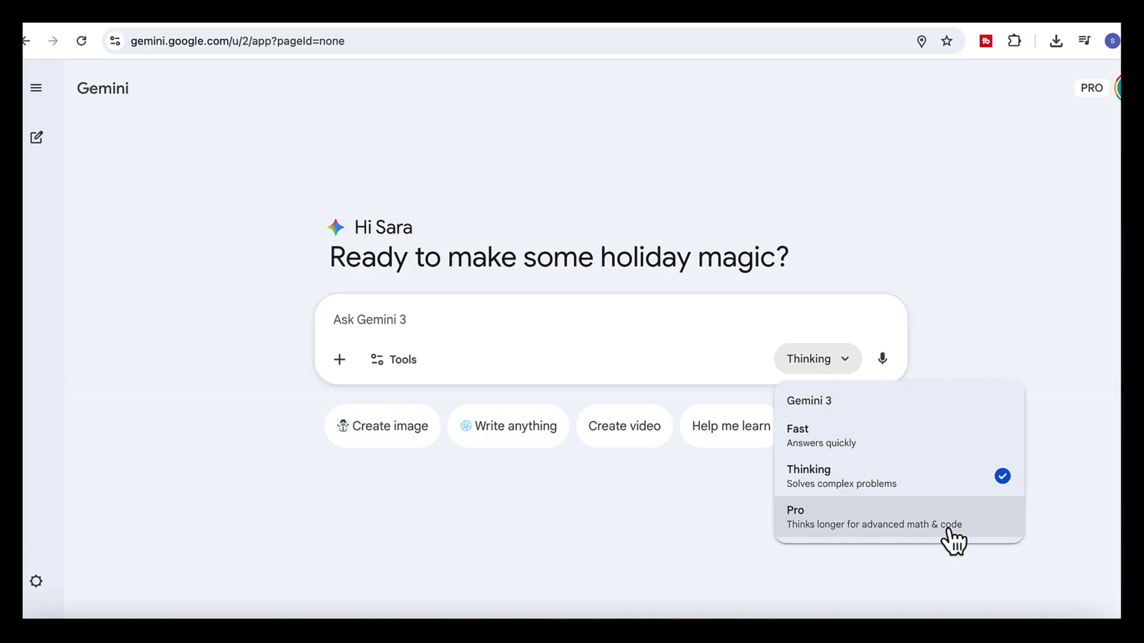
# - Keep Gemini 3 Thinking as the selected model
pyautogui.click(605, 319)
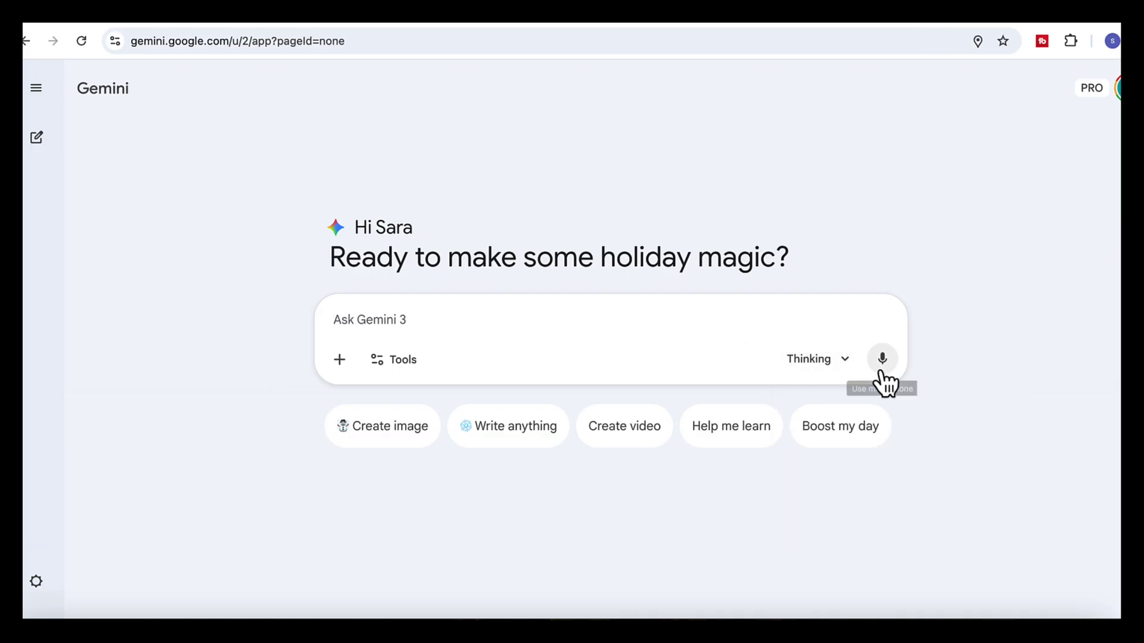
pyautogui.click(845, 361)
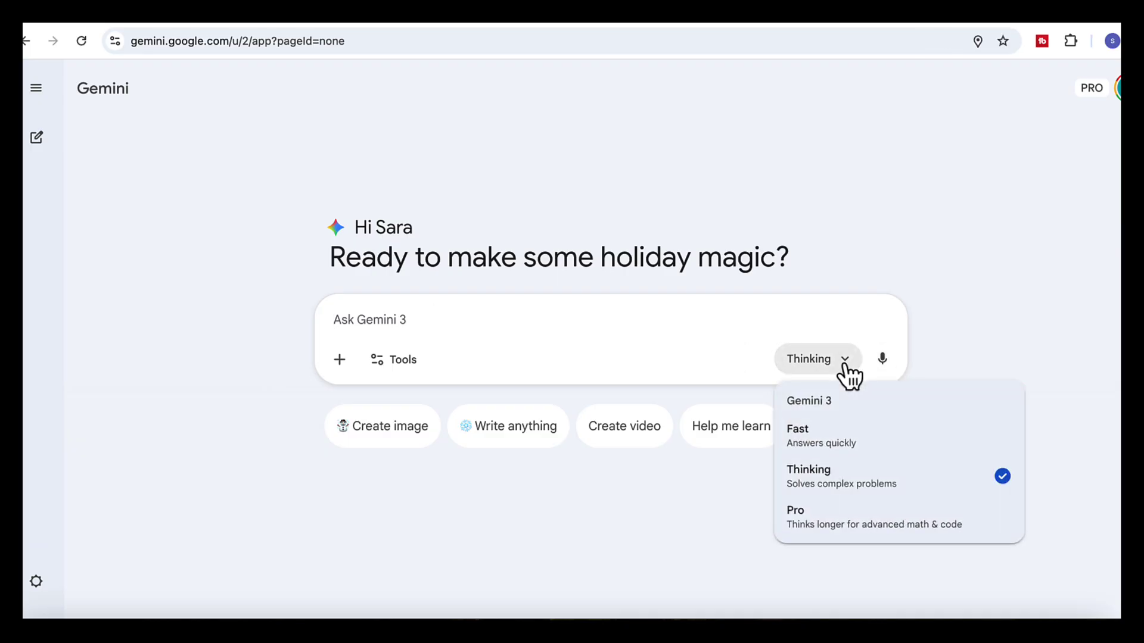
pyautogui.click(834, 483)
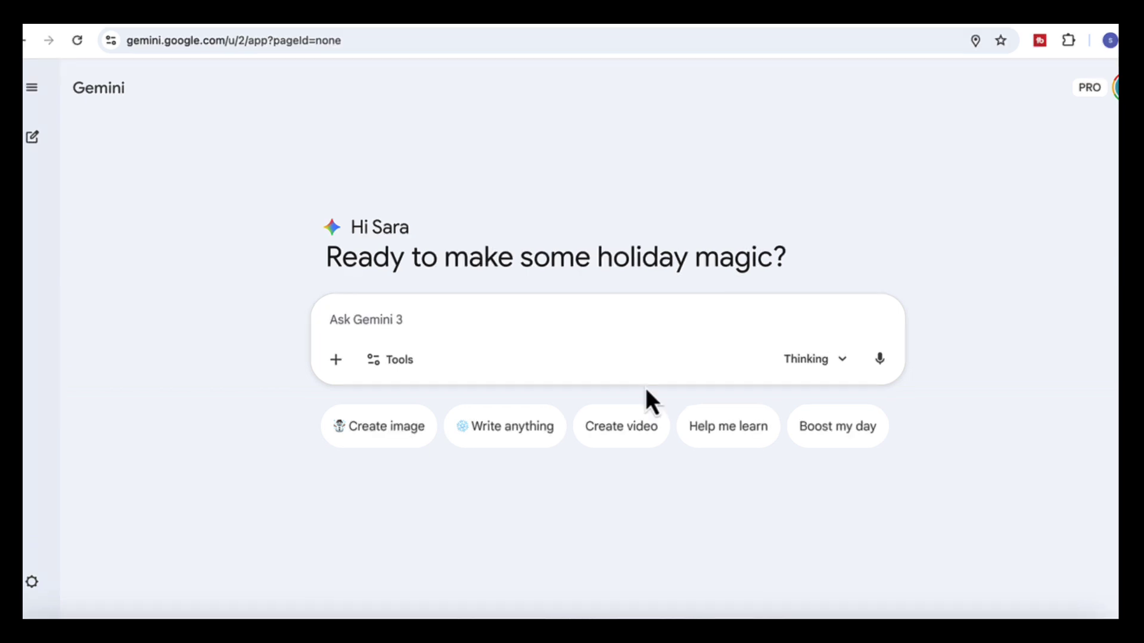
# - Paste the senior strategy analyst prompt comparing three market entry strategies, review it, and send it
pyautogui.press('super+v')
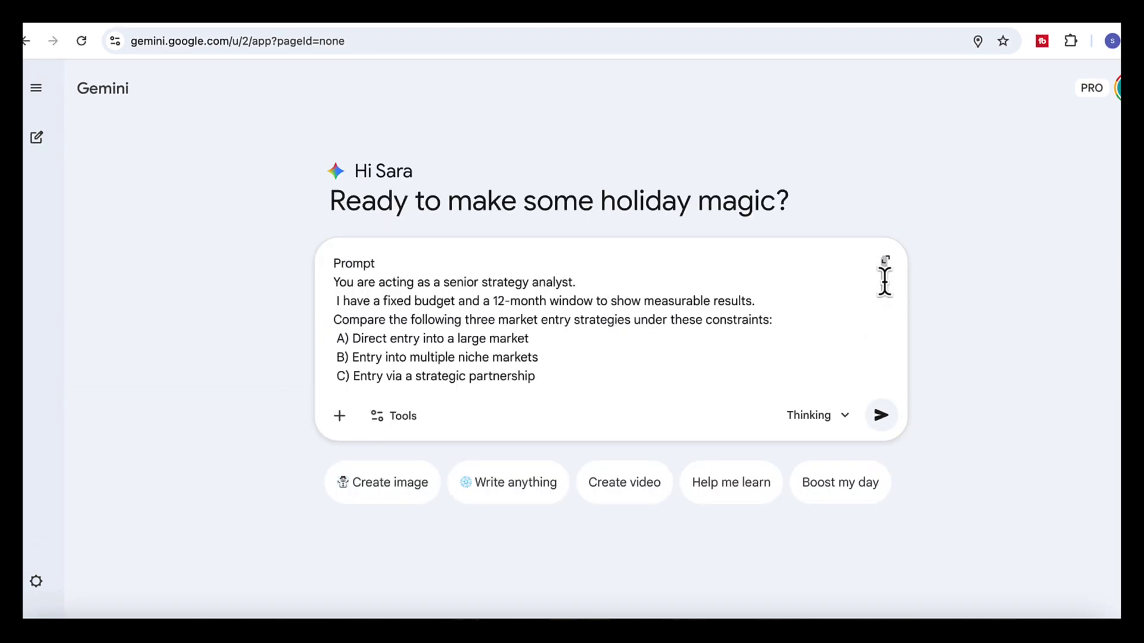
pyautogui.scroll(-1, 884, 282)
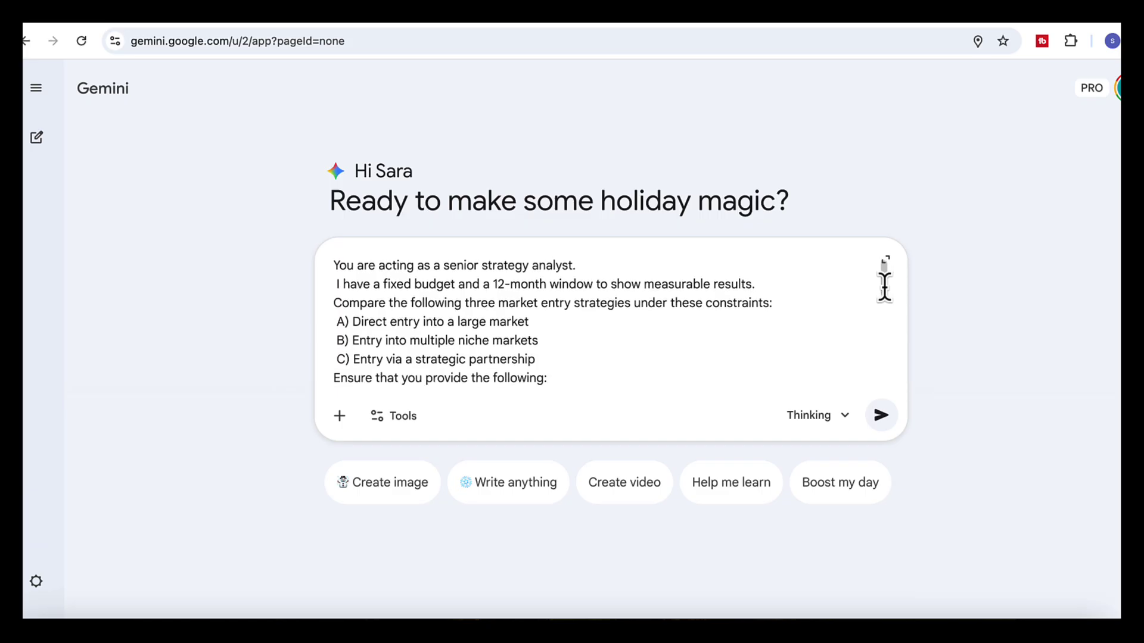
pyautogui.scroll(-1, 885, 288)
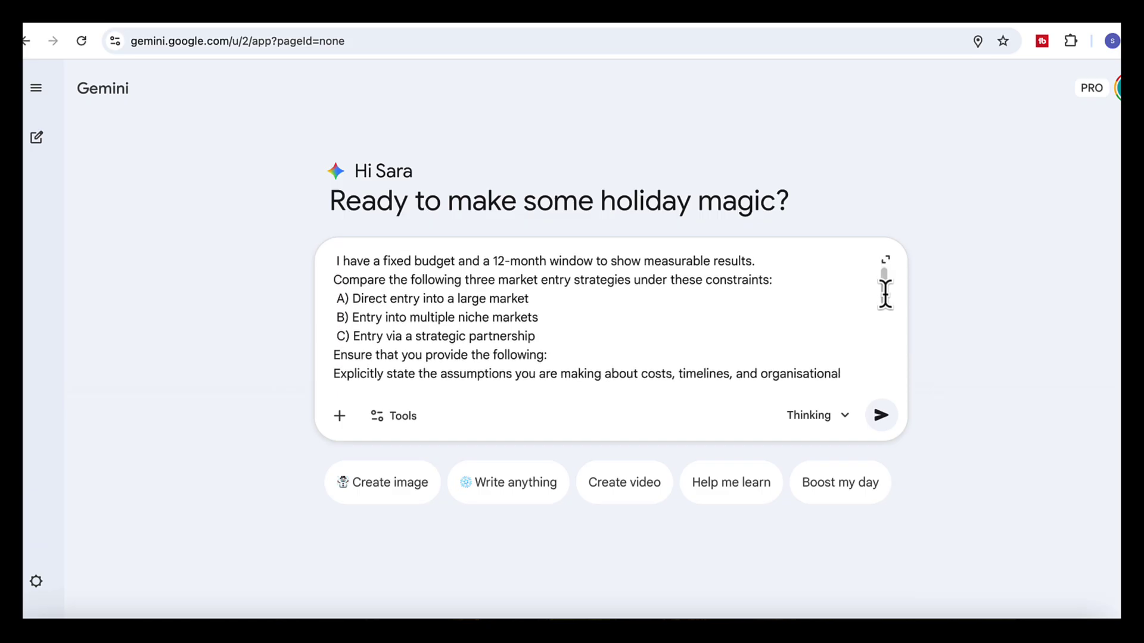
pyautogui.scroll(1, 885, 287)
pyautogui.scroll(-2, 887, 299)
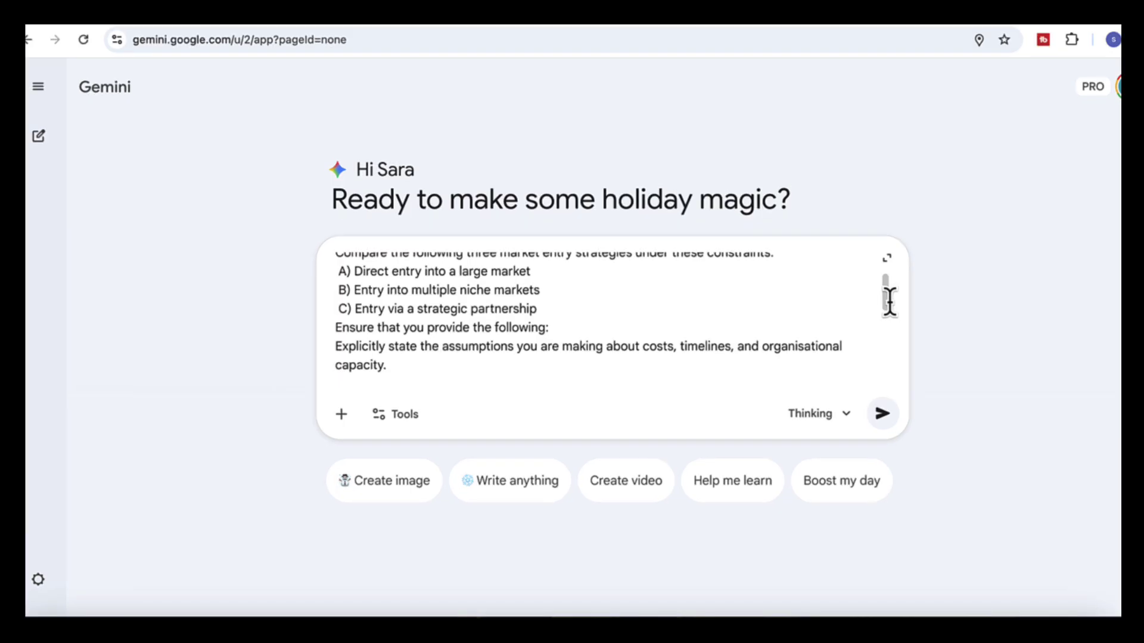
pyautogui.scroll(-1, 889, 302)
pyautogui.scroll(-1, 888, 303)
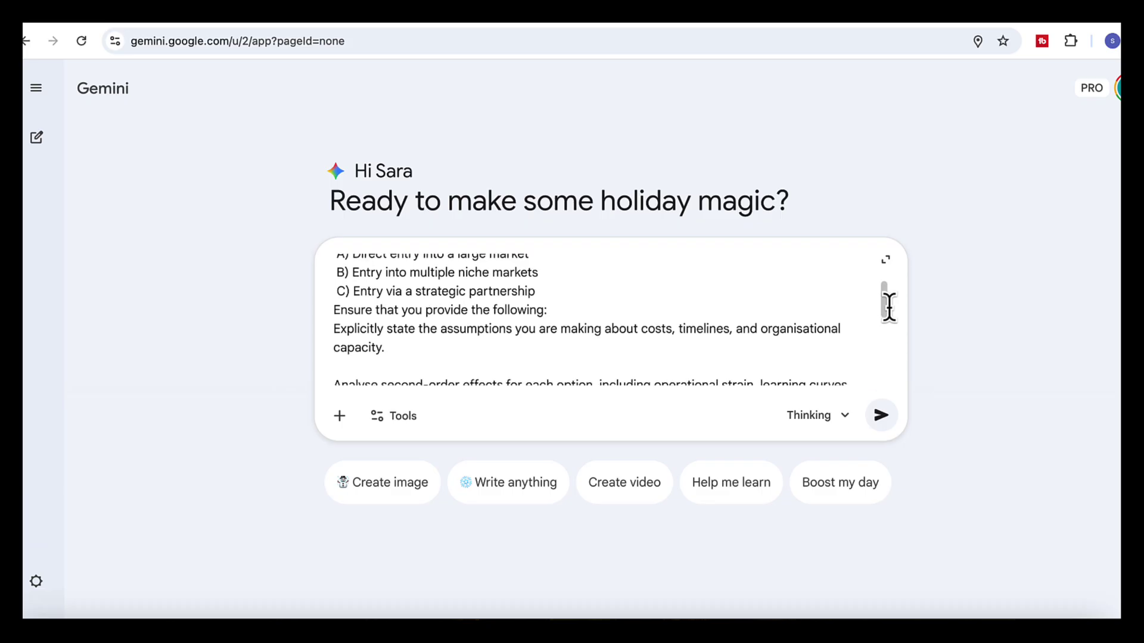
pyautogui.scroll(-1, 888, 306)
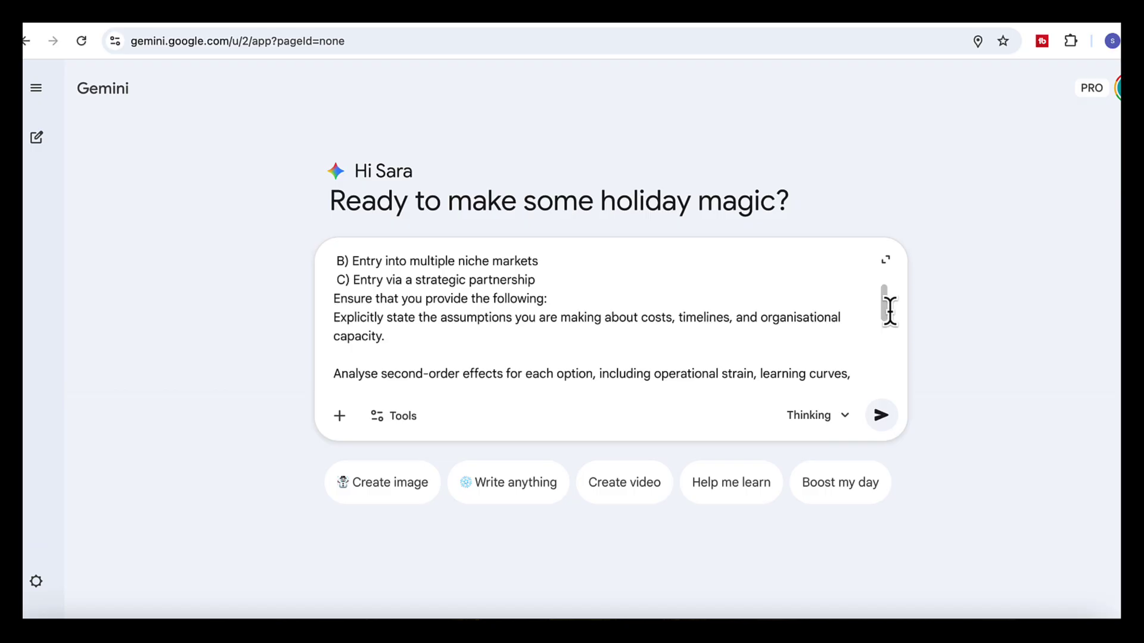
pyautogui.scroll(-1, 889, 310)
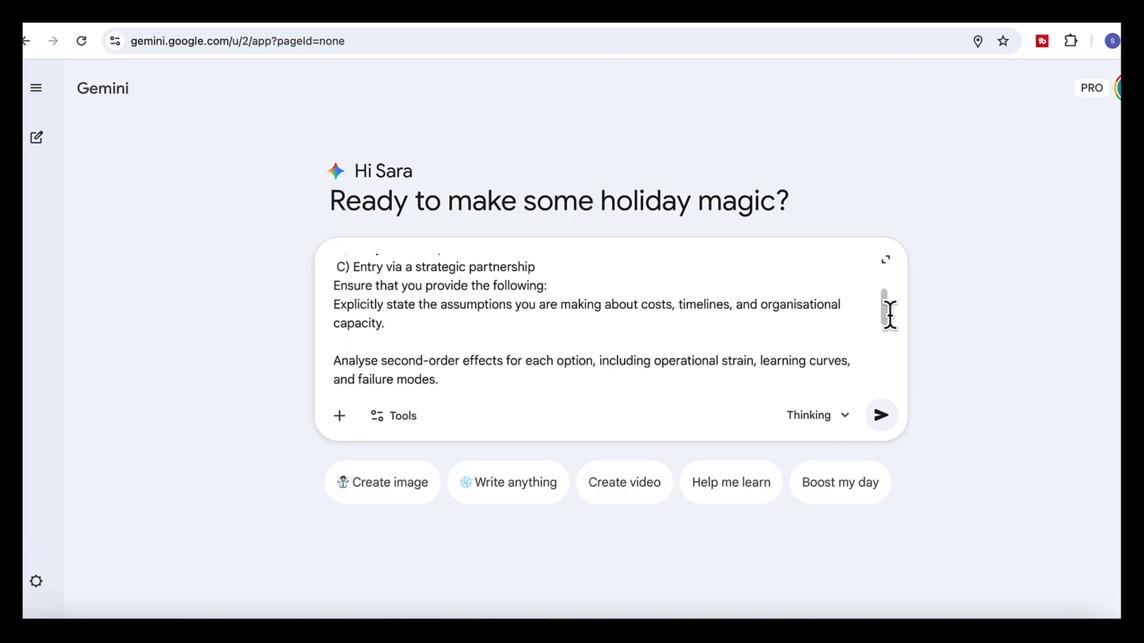
pyautogui.scroll(-1, 889, 316)
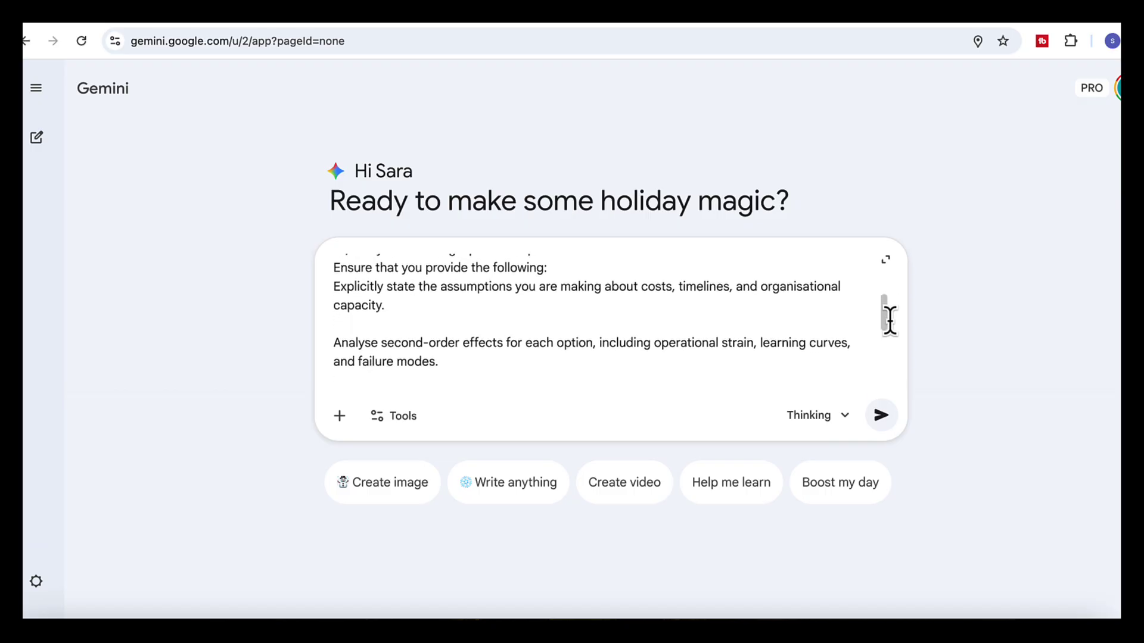
pyautogui.moveTo(888, 321); pyautogui.dragTo(889, 336)
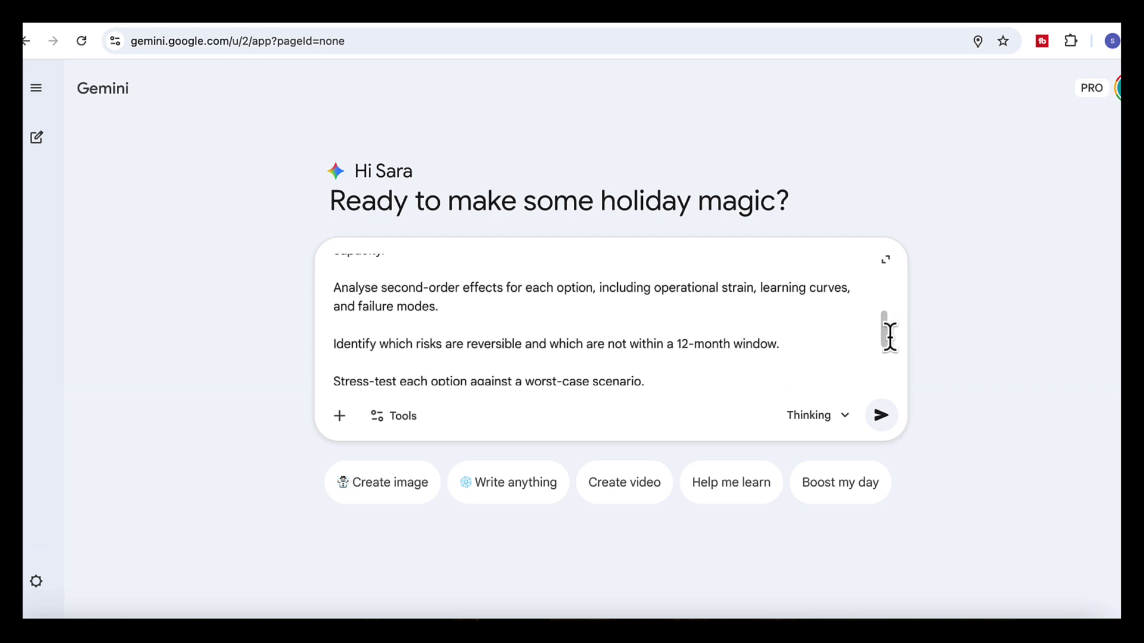
pyautogui.scroll(-3, 894, 369)
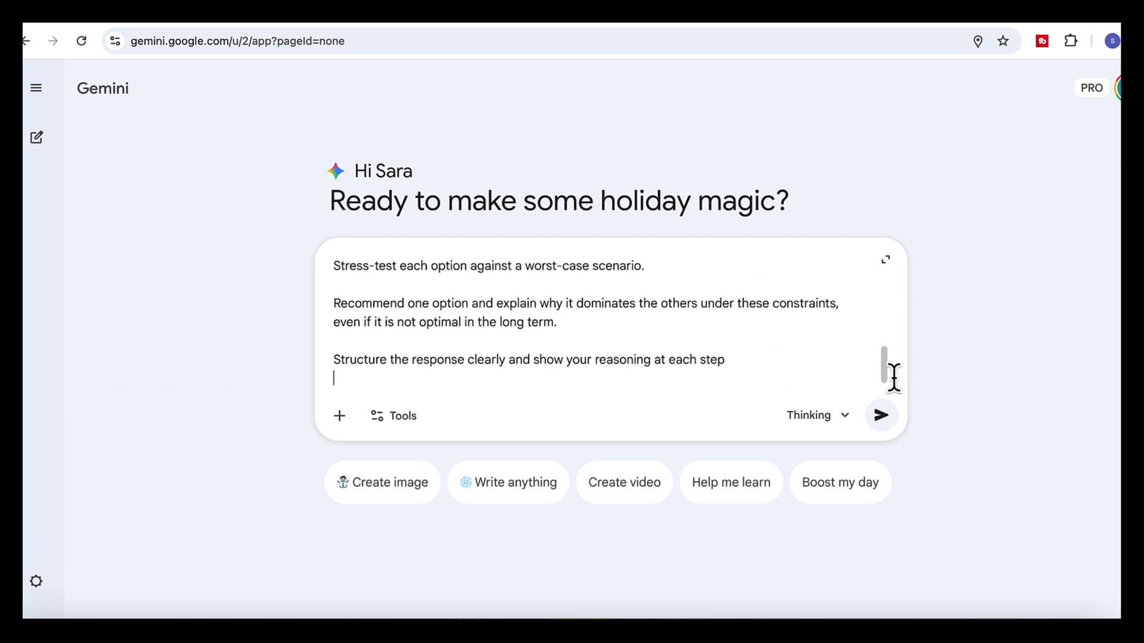
pyautogui.click(883, 417)
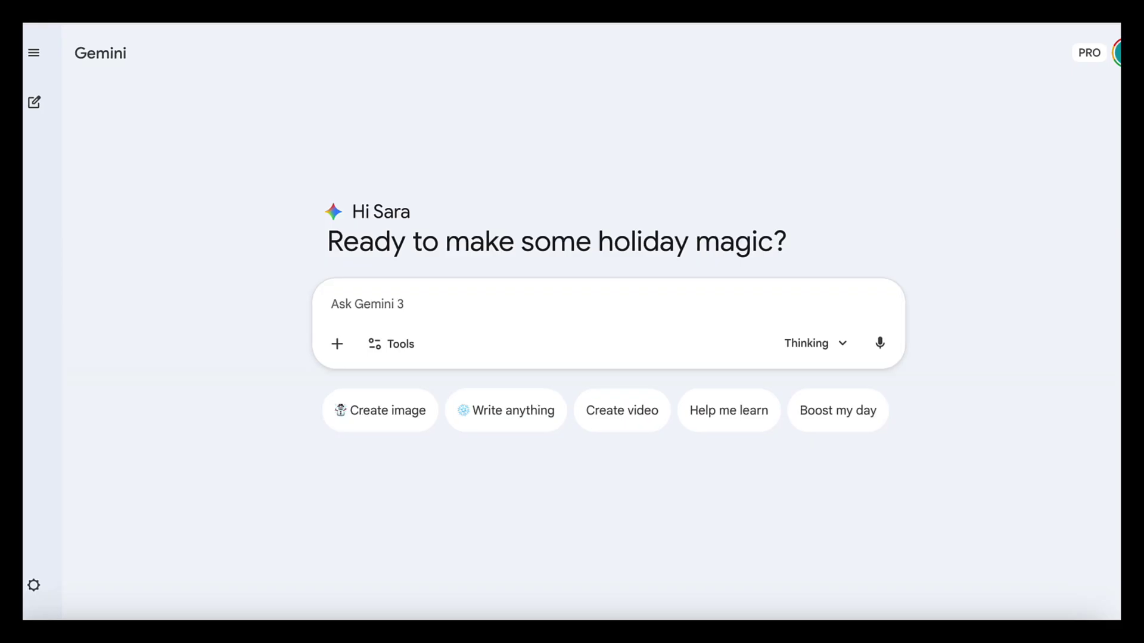
# - Paste the table and chart screenshots, ask 'Identify patterns across these charts', and review the answer
pyautogui.hotkey('ctrl', 'v')
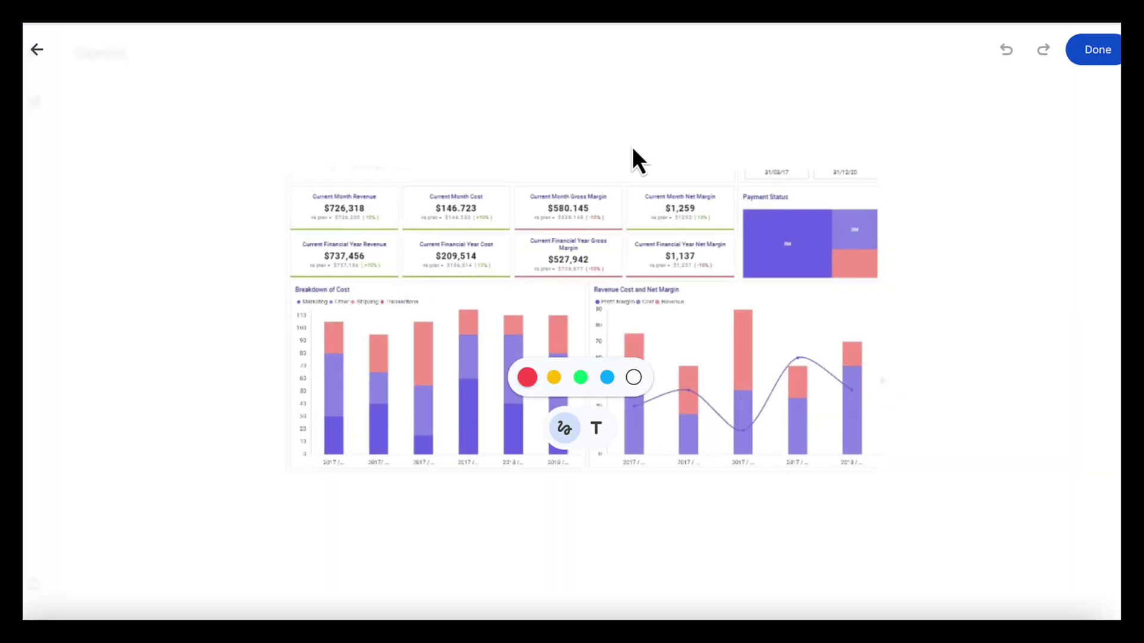
pyautogui.click(37, 49)
pyautogui.click(358, 330)
pyautogui.write('Identify pat')
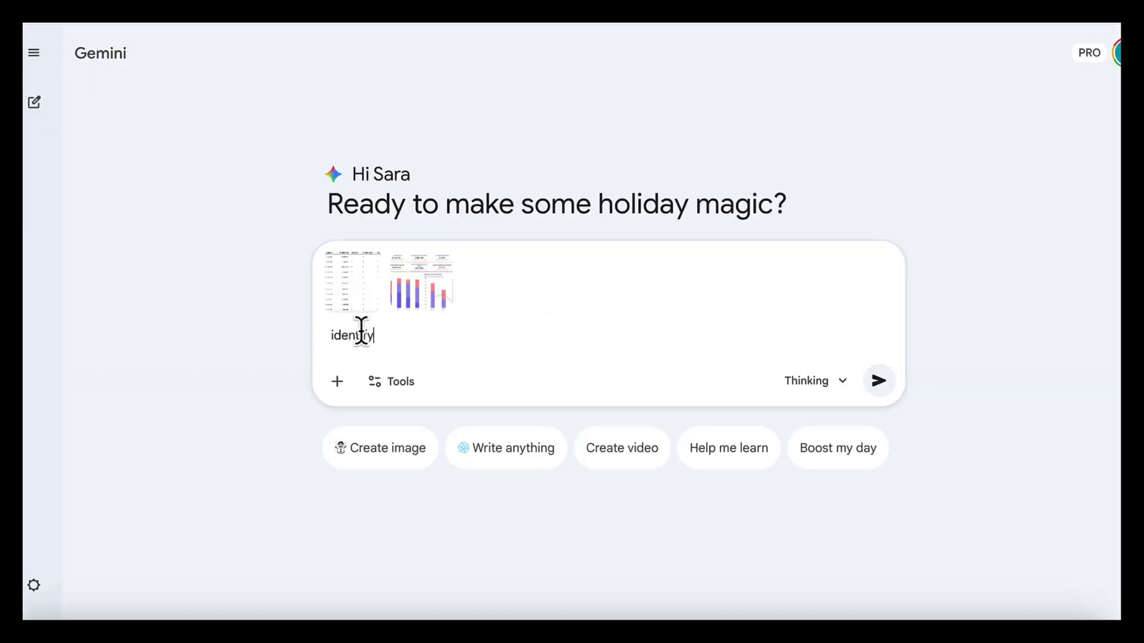
pyautogui.write('terns across these charts')
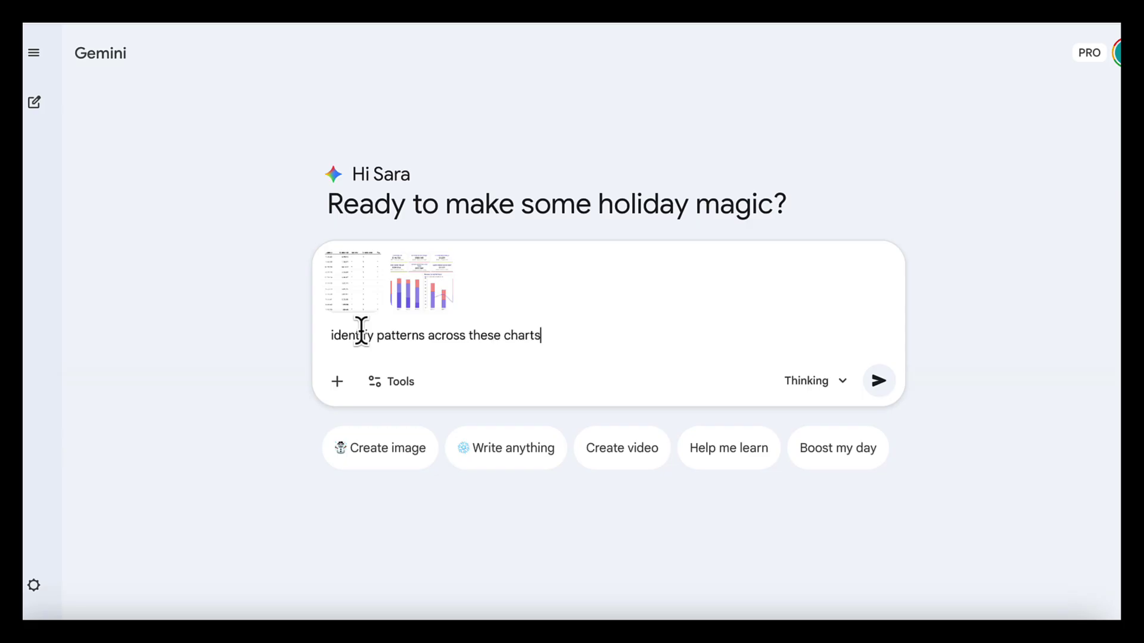
pyautogui.press('Return')
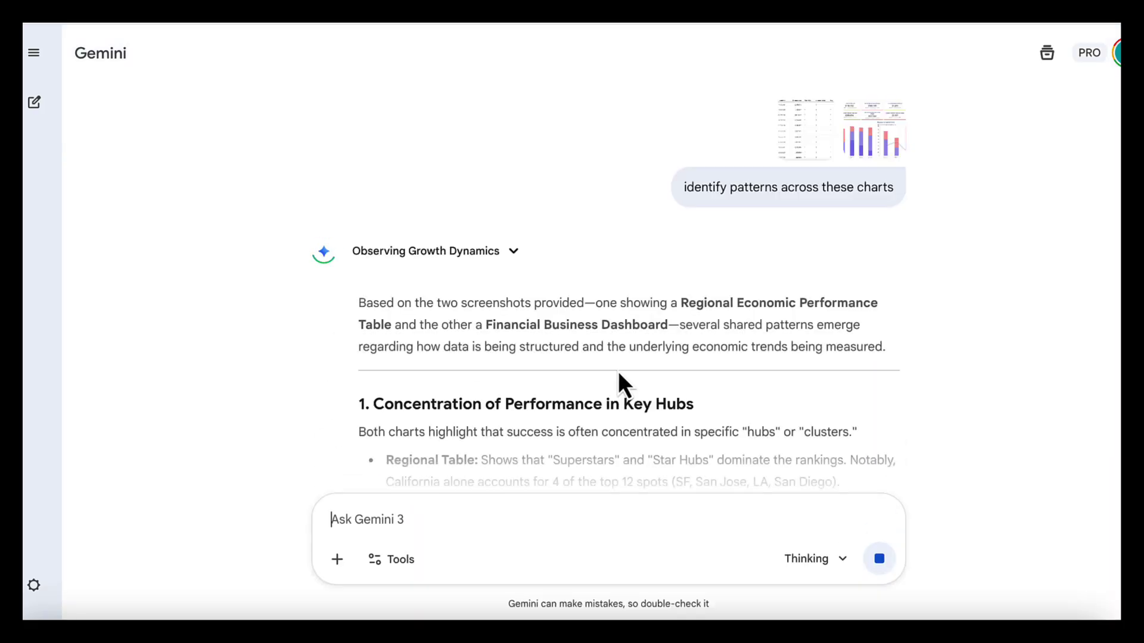
pyautogui.scroll(-3, 698, 404)
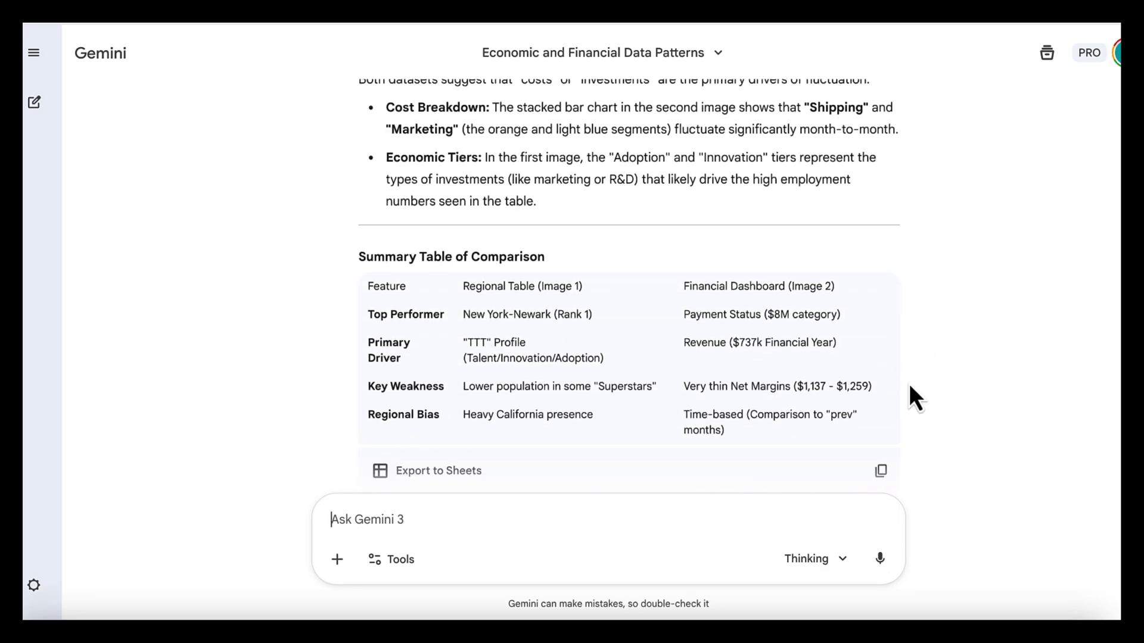
pyautogui.scroll(3, 910, 388)
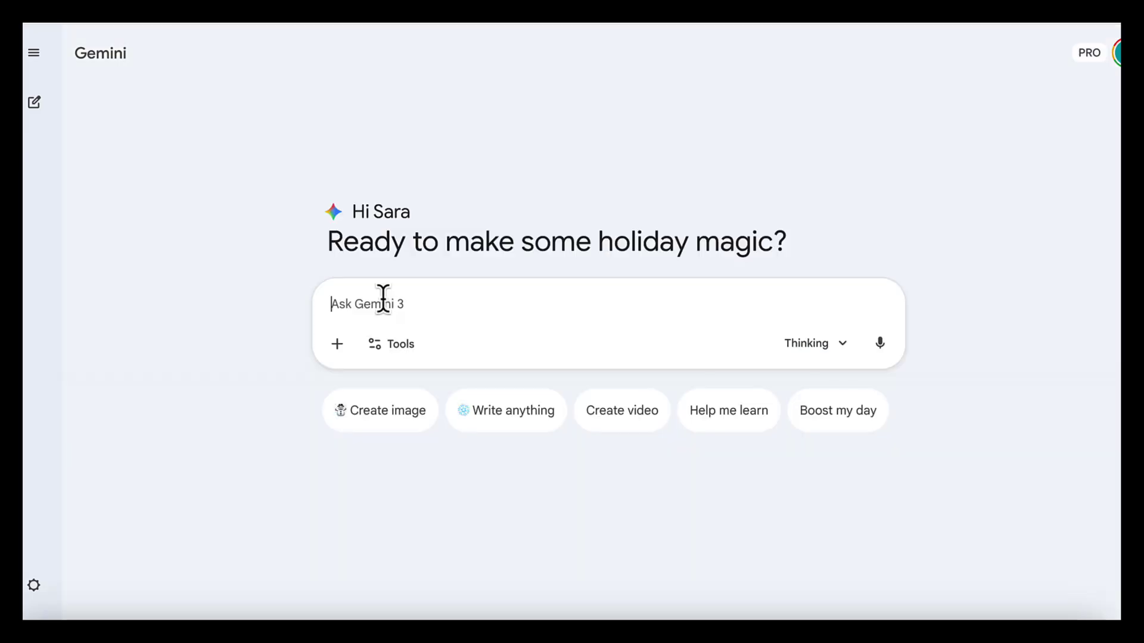
# - Attach the Future Tools homepage screenshot from the computer
pyautogui.click(337, 344)
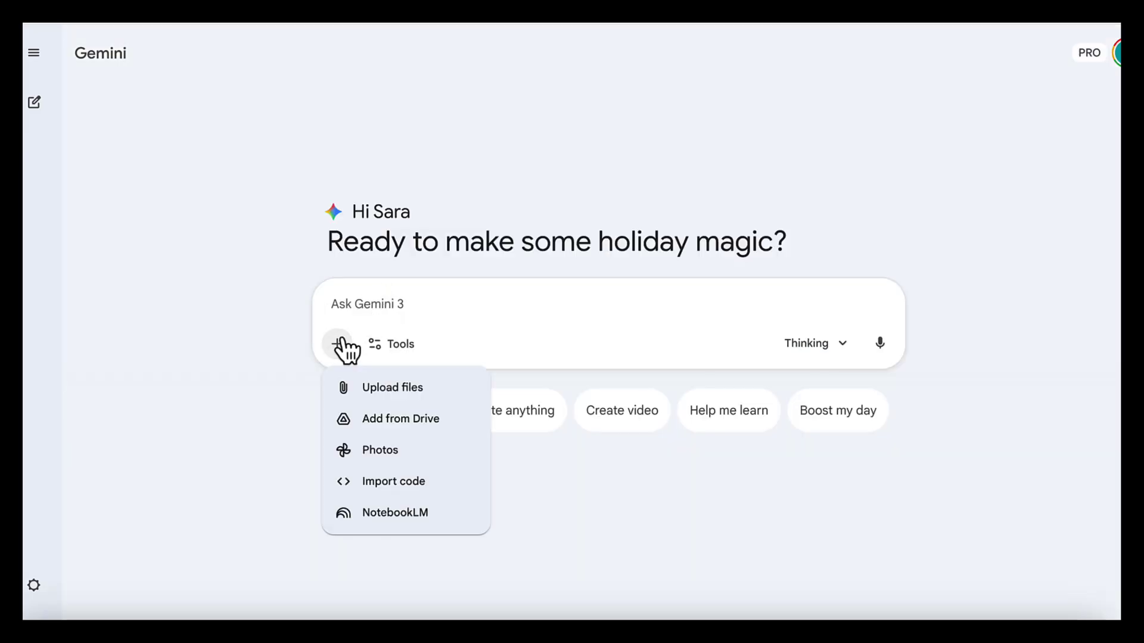
pyautogui.click(379, 389)
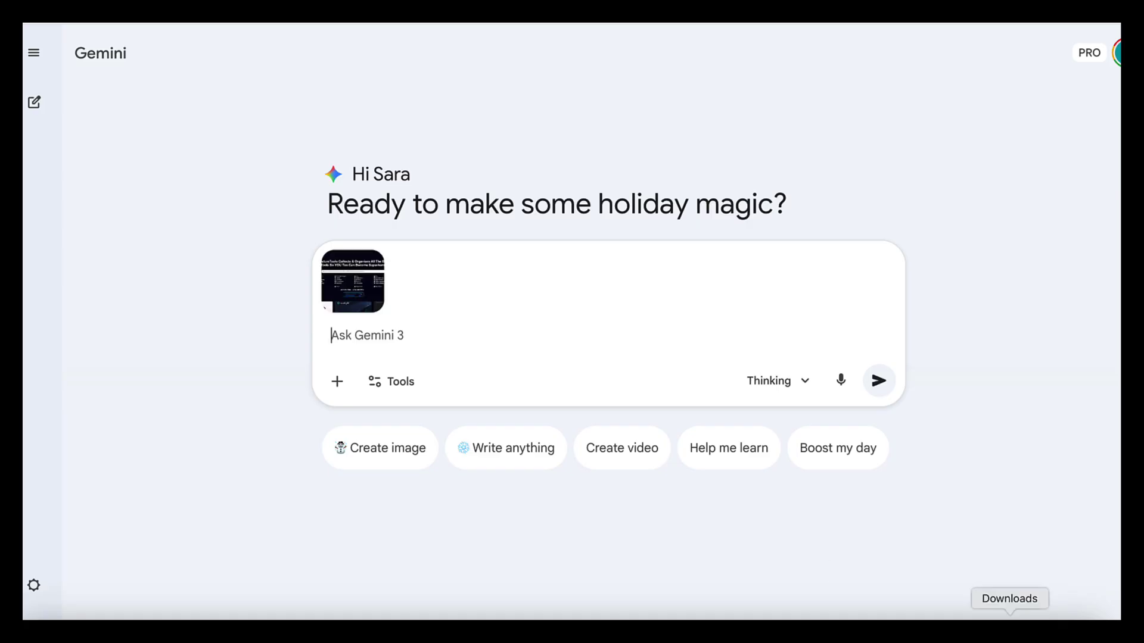
pyautogui.click(365, 288)
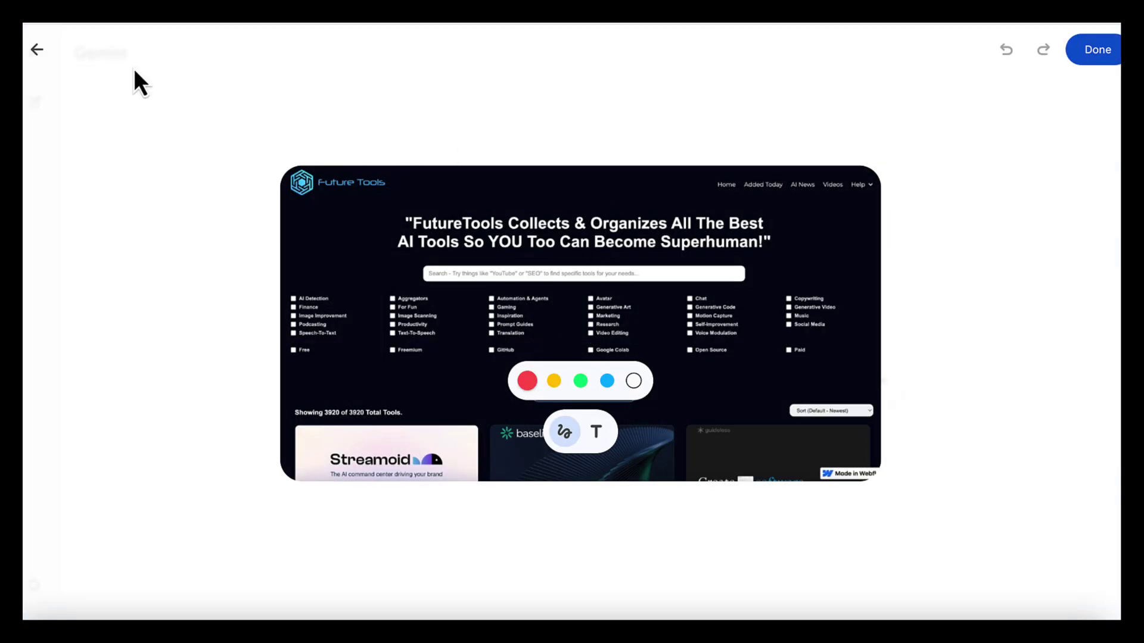
pyautogui.click(38, 51)
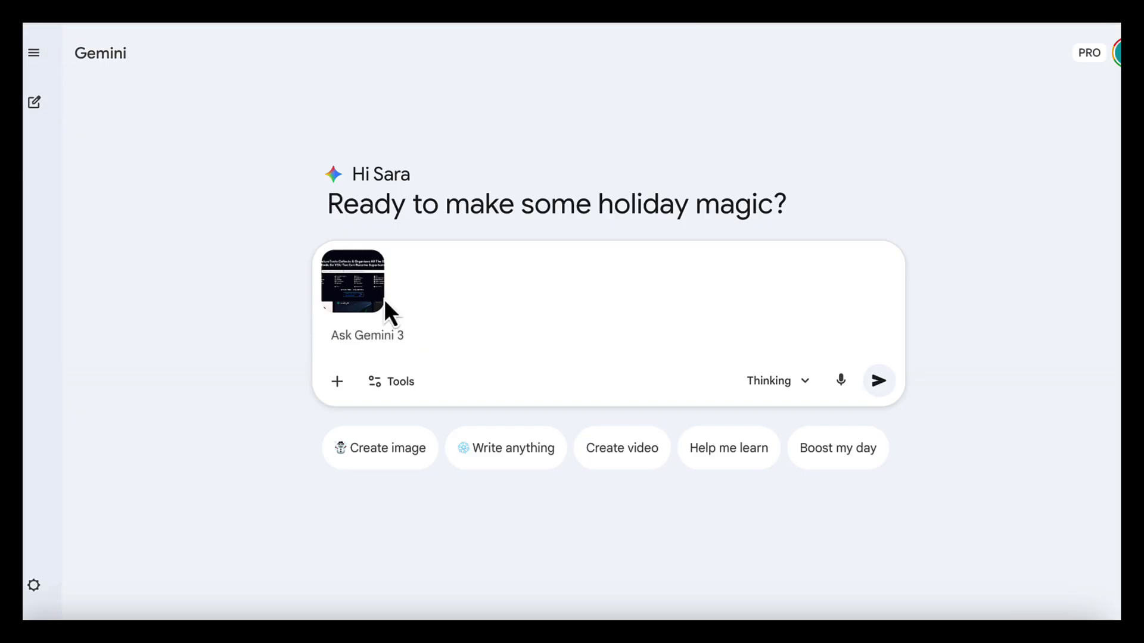
# - Paste and send the design feedback request, then read the critique down to the Quick Wins
pyautogui.write('Give me design feedback on this page and identify areas that could be improved')
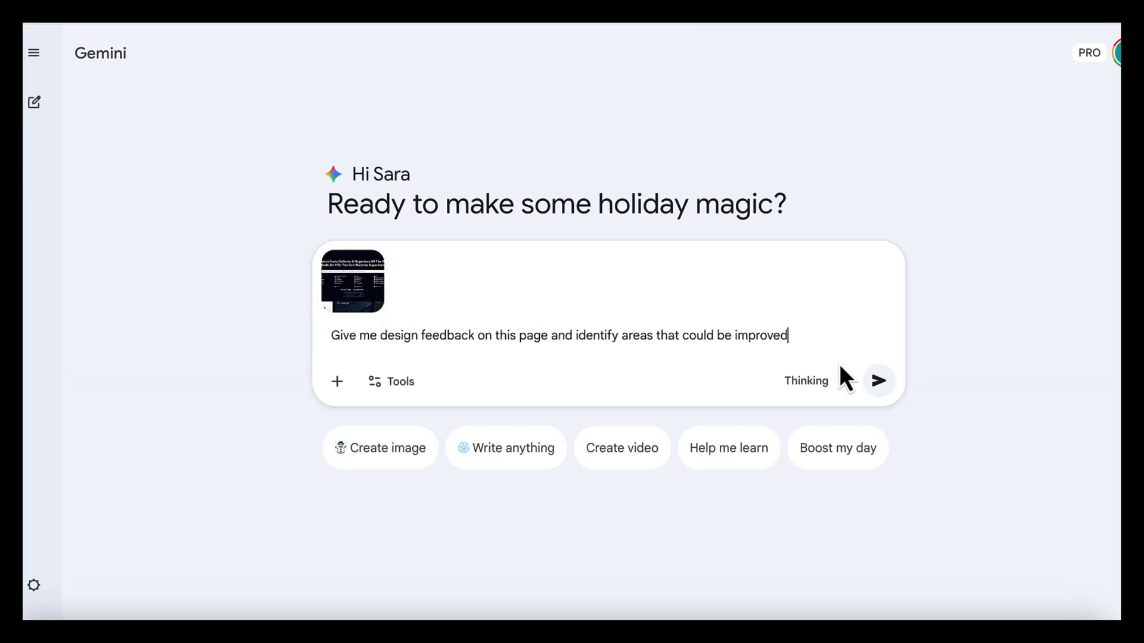
pyautogui.click(878, 380)
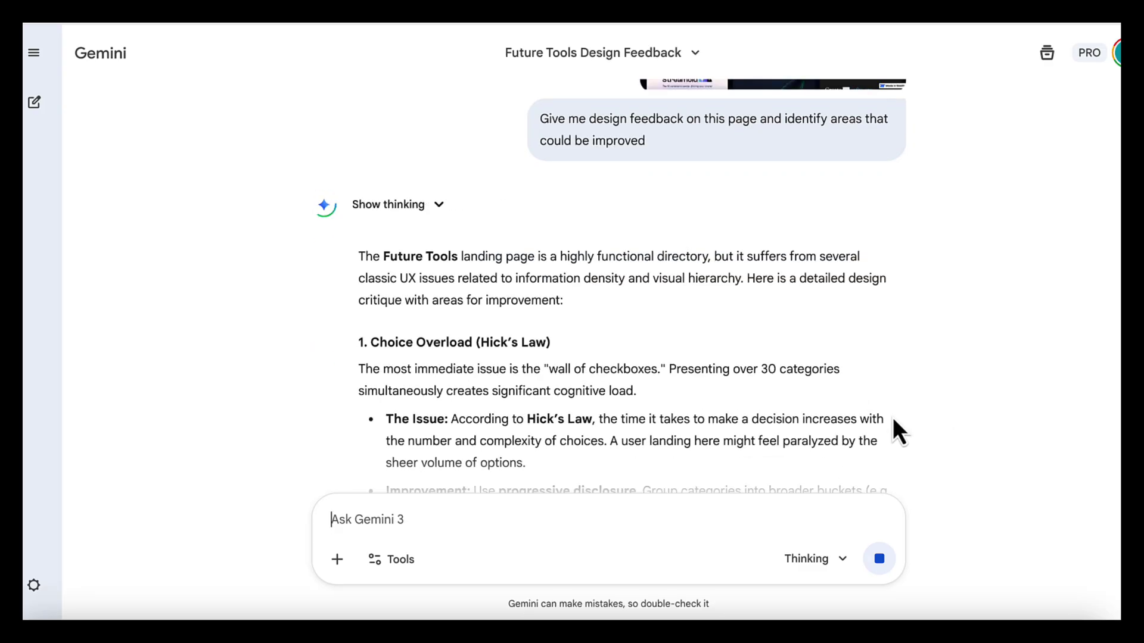
pyautogui.scroll(-3, 892, 417)
pyautogui.scroll(-3, 892, 417)
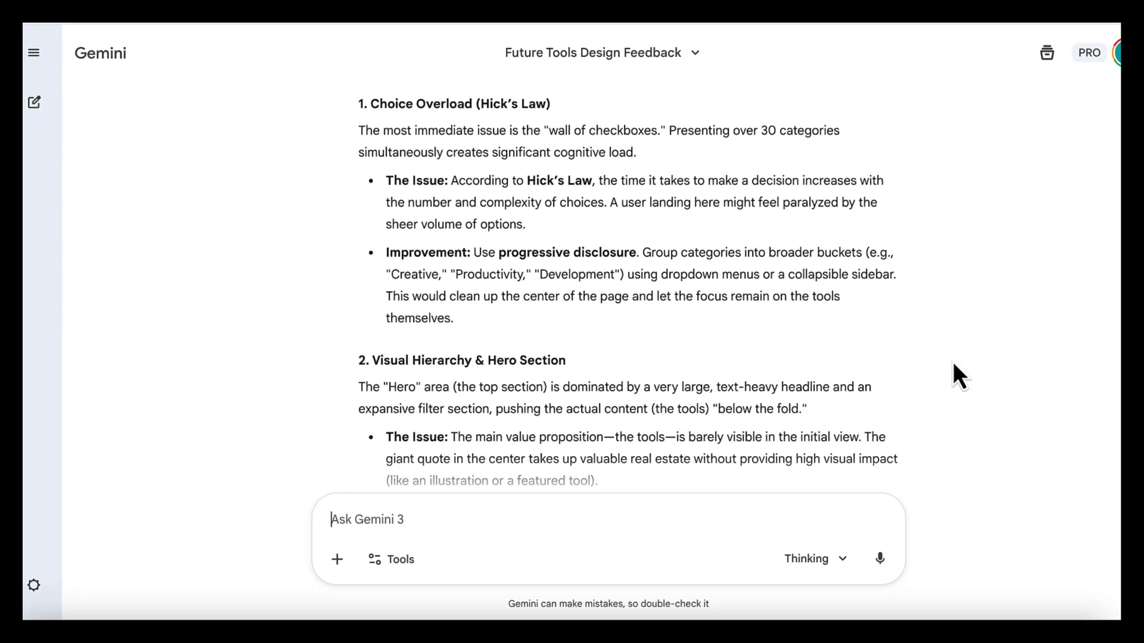
pyautogui.scroll(-10, 929, 400)
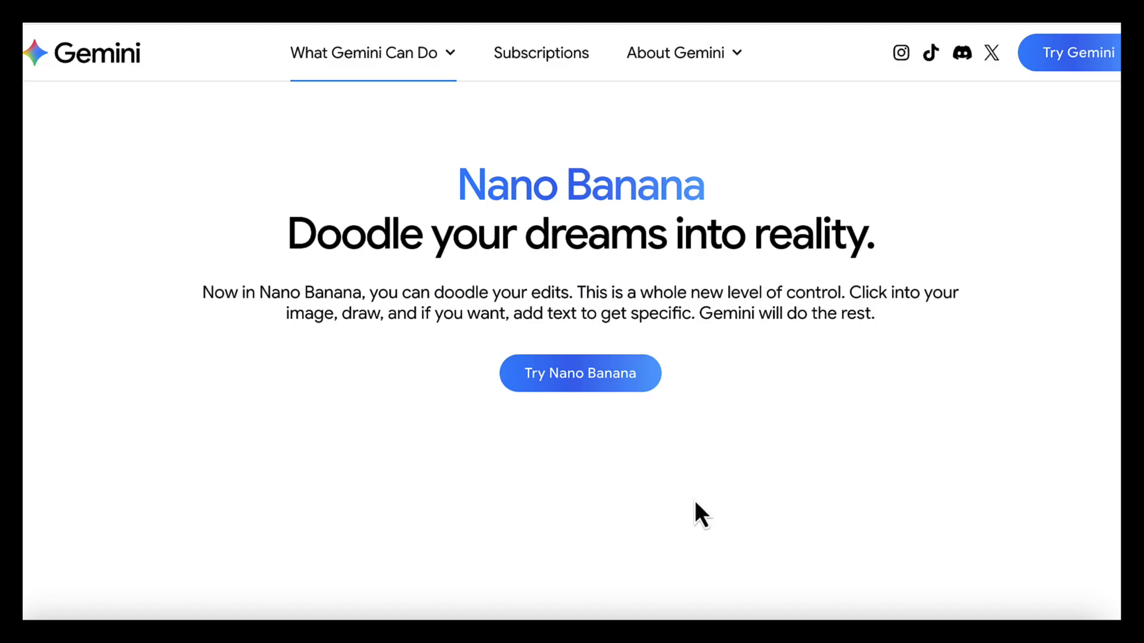
# - Browse the Nano Banana Pro showcase sections, then bring up Gemini's tool options
pyautogui.scroll(-2, 705, 499)
pyautogui.scroll(-10, 705, 499)
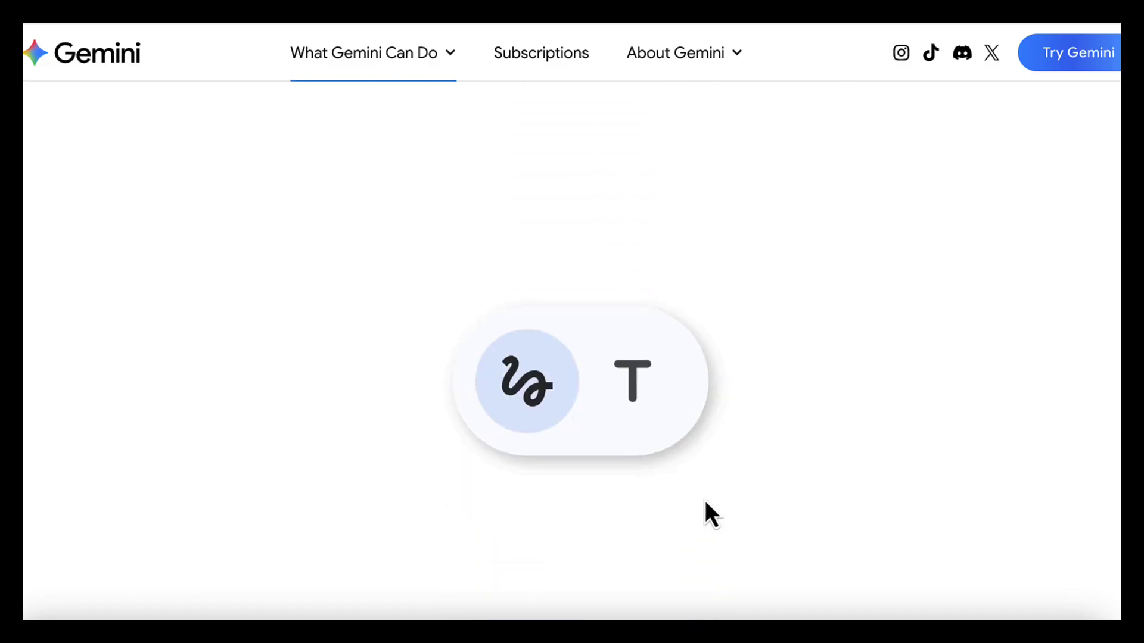
pyautogui.scroll(3, 1010, 263)
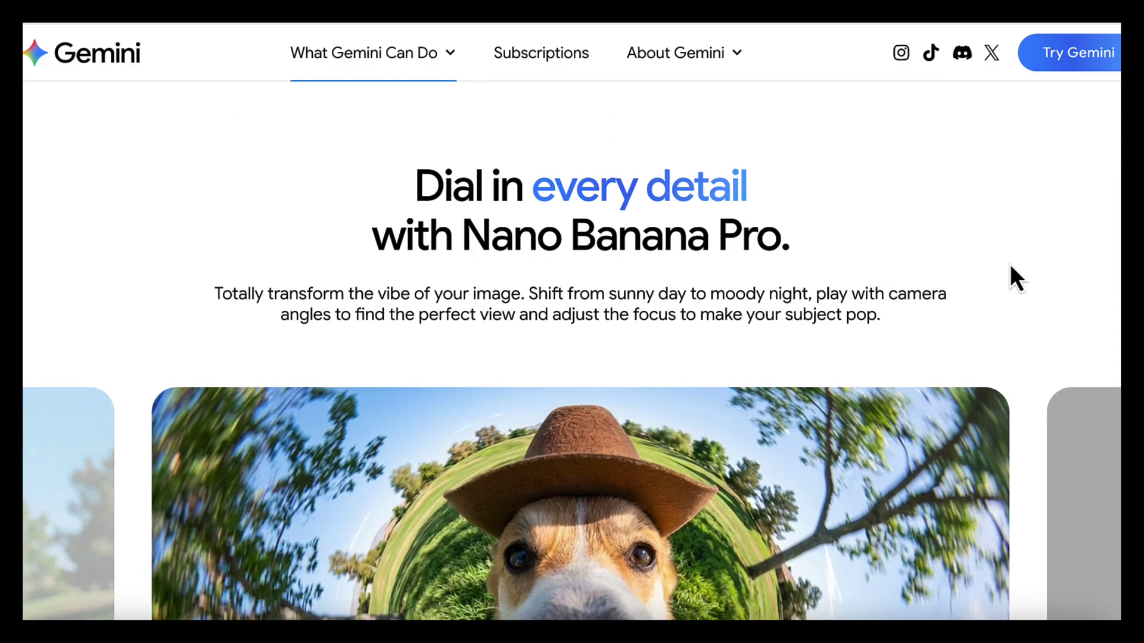
pyautogui.scroll(-6, 1015, 277)
pyautogui.scroll(-7, 1010, 268)
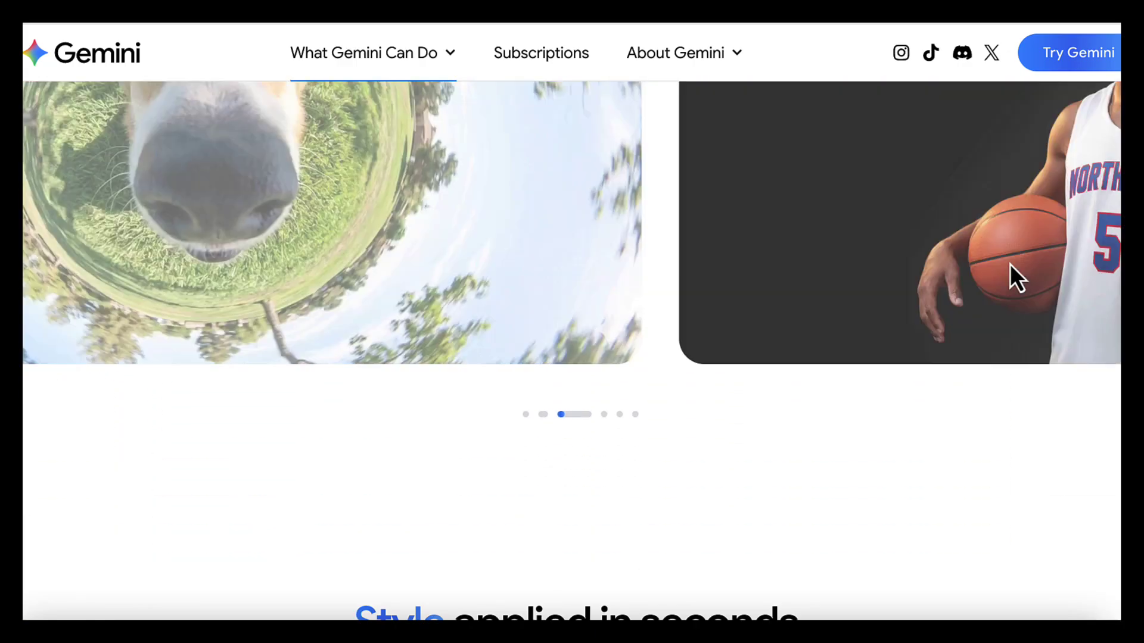
pyautogui.scroll(-6, 1011, 267)
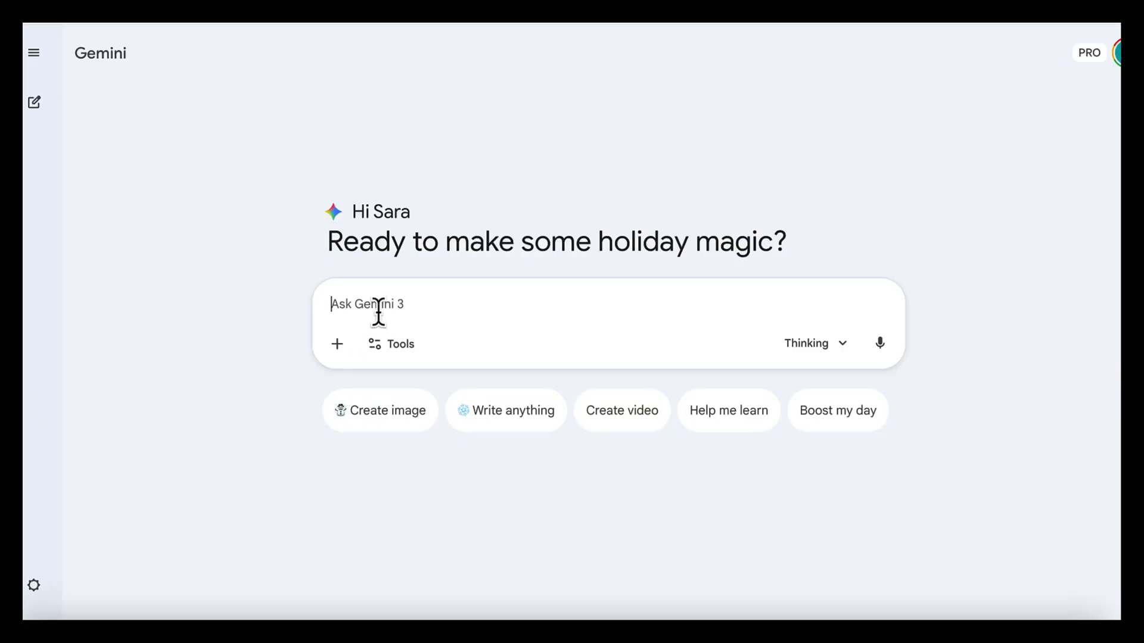
pyautogui.click(391, 343)
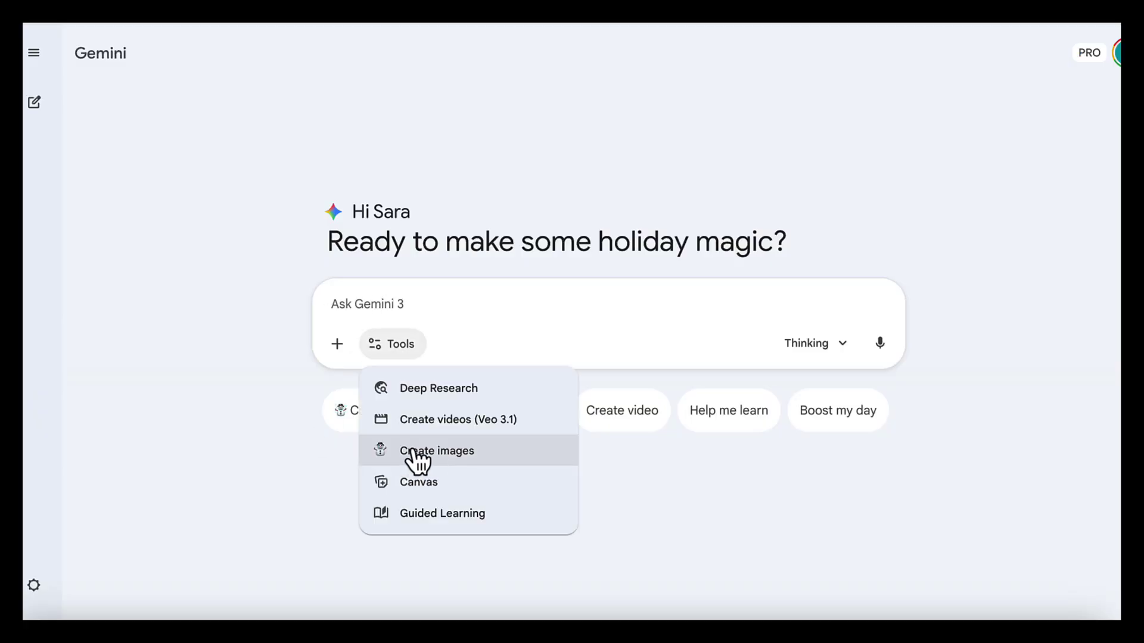
# - Paste the four-paragraph population-trends infographic prompt and switch on Create images
pyautogui.click(235, 439)
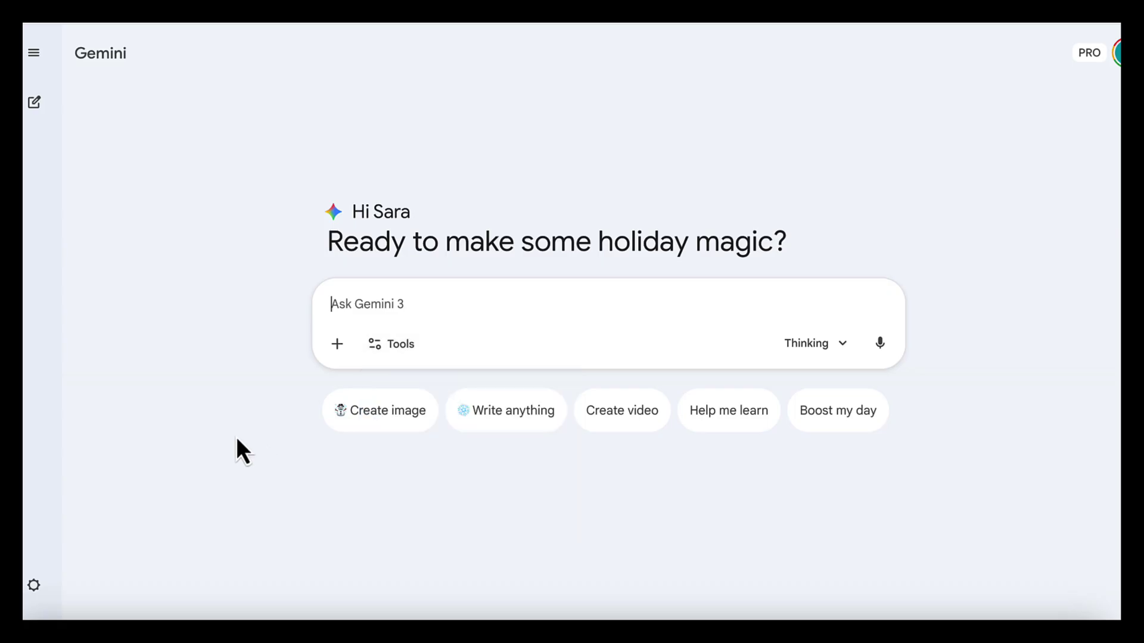
pyautogui.write('Create a clear infographic showing population trends over time by age group.  Visualise how the number of children, working-age adults, and older adults changes across years.  Use a clean, neutral style with simple lines or shapes, clear labels, and an easy-to-read timeline.  Focus on showing direction and change, not exact numbers.')
pyautogui.scroll(1, 484, 305)
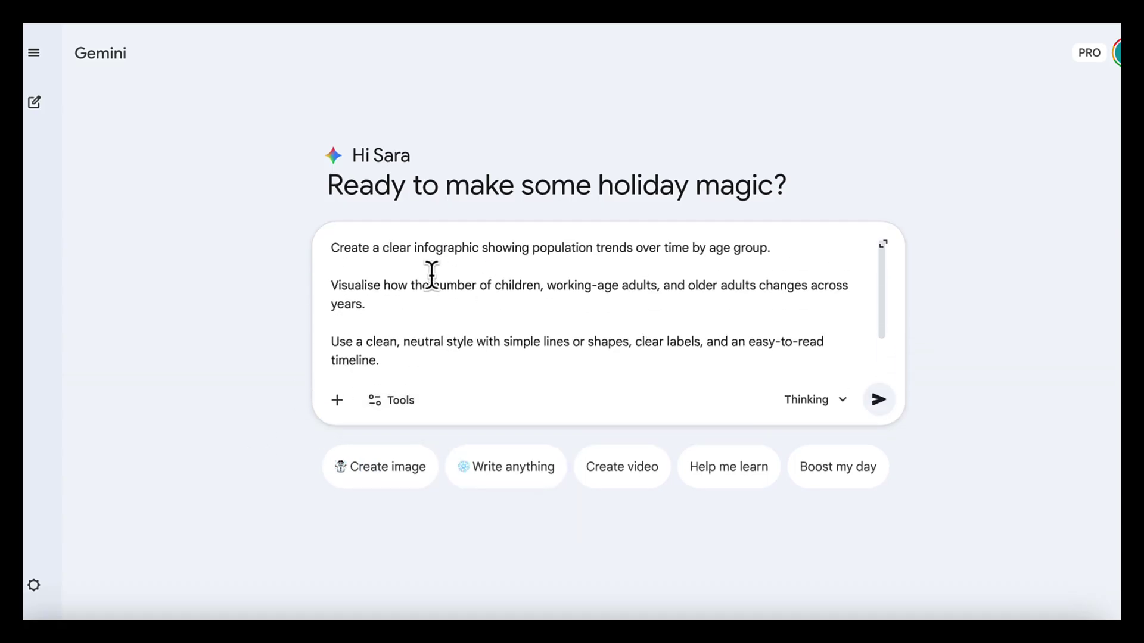
pyautogui.scroll(-1, 802, 308)
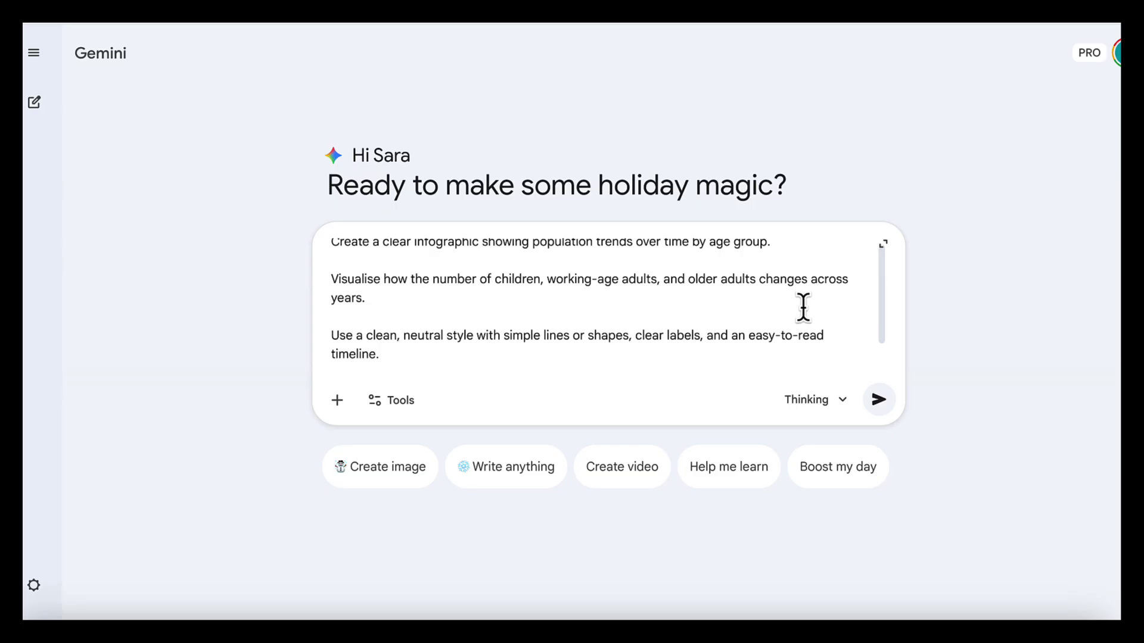
pyautogui.scroll(-1, 803, 307)
pyautogui.scroll(-1, 803, 308)
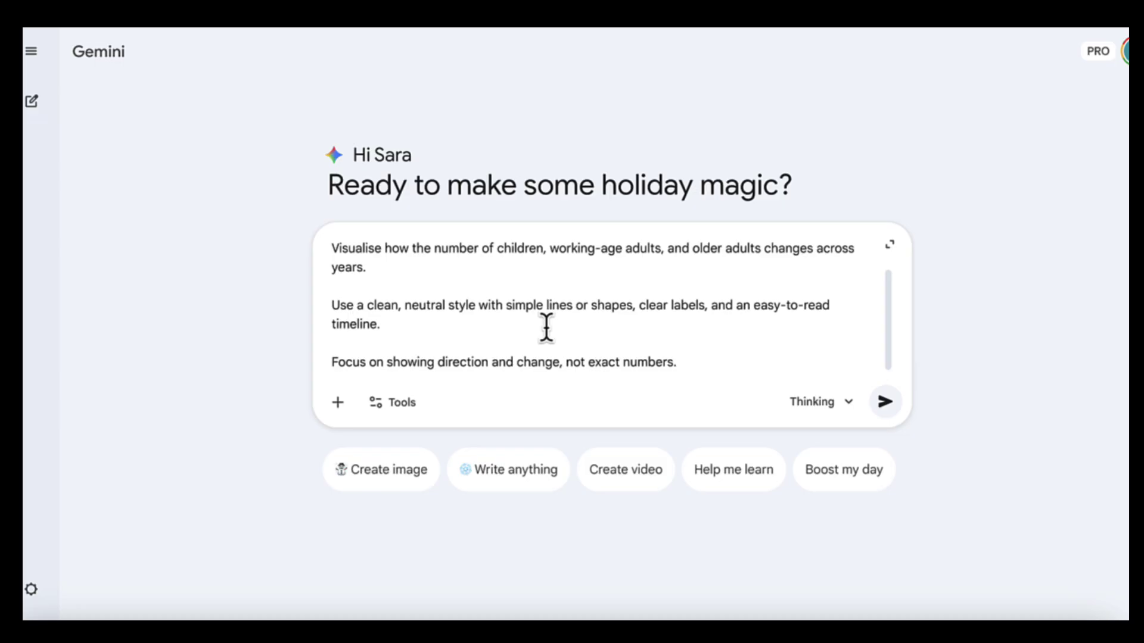
pyautogui.click(404, 399)
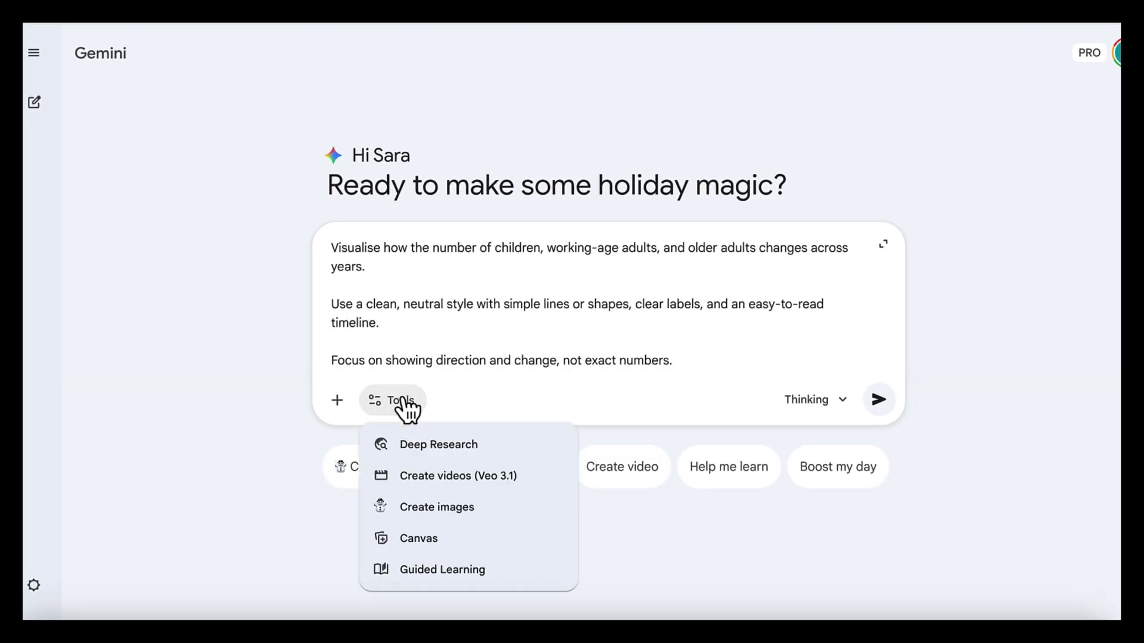
pyautogui.click(444, 518)
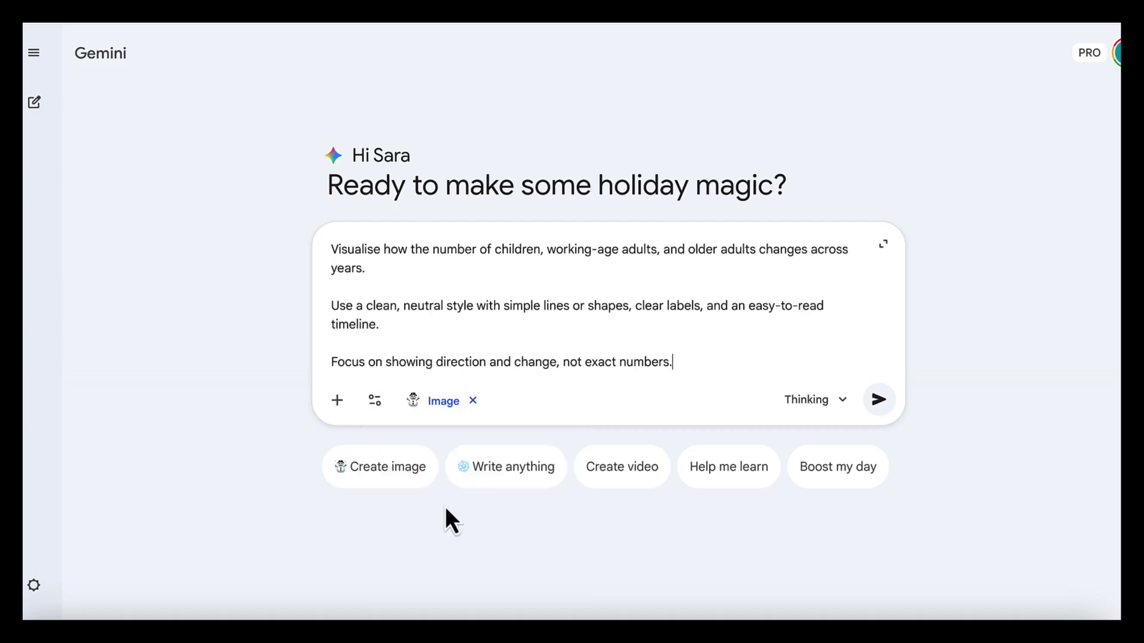
# - Send the prompt and view the Global Population Trends by Age Group infographic full size
pyautogui.click(878, 399)
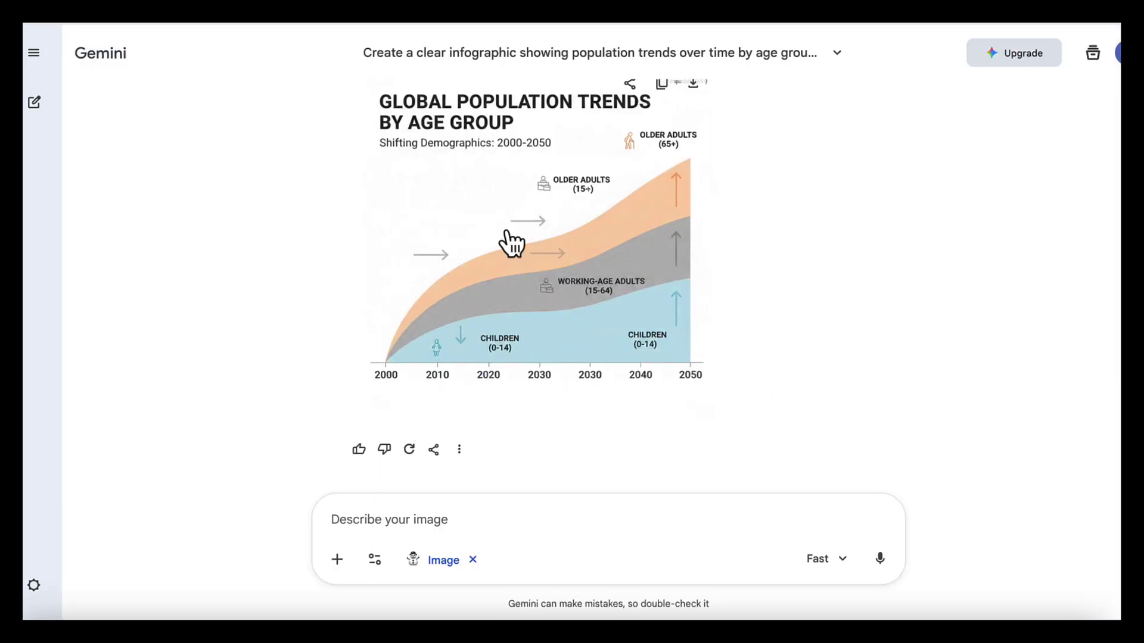
pyautogui.click(559, 270)
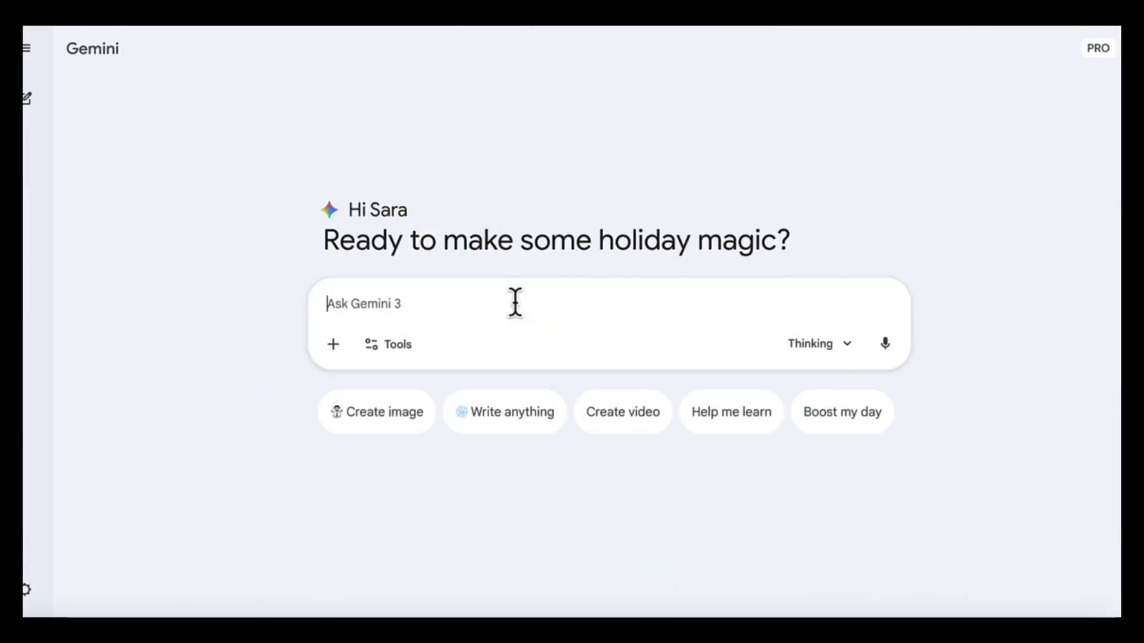
# - Enter 'Create a presentation on AI trends in 2026' and turn on Canvas
pyautogui.write('Create a presentation on AI trends in 2026')
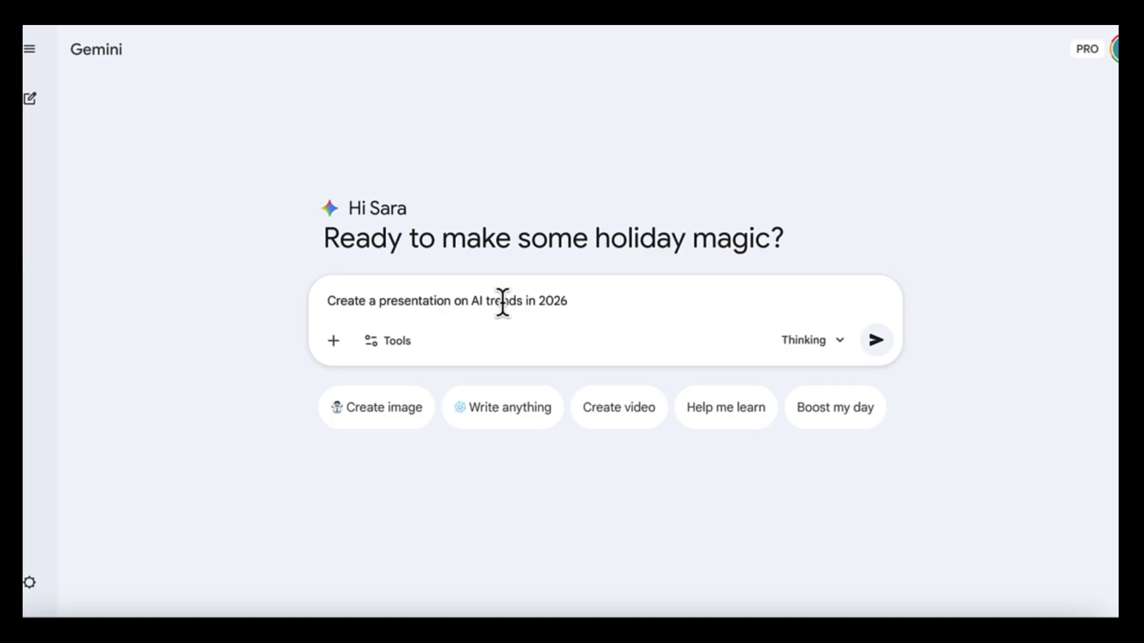
pyautogui.click(387, 341)
pyautogui.click(424, 481)
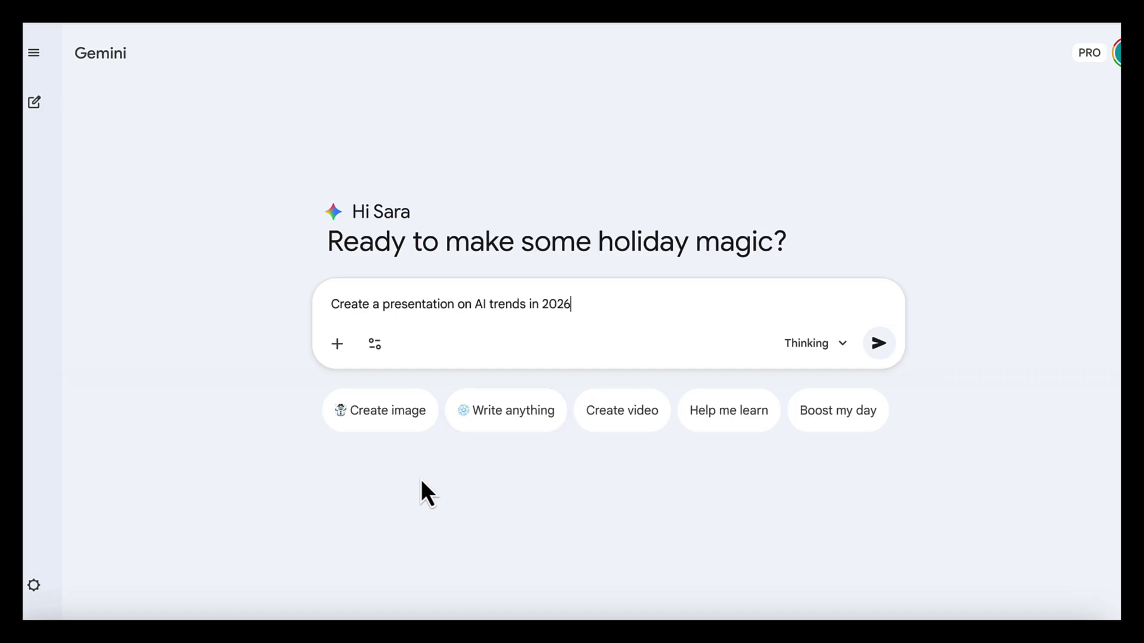
# - Generate the AI Trends 2026 deck and step through all 13 slides
pyautogui.click(879, 344)
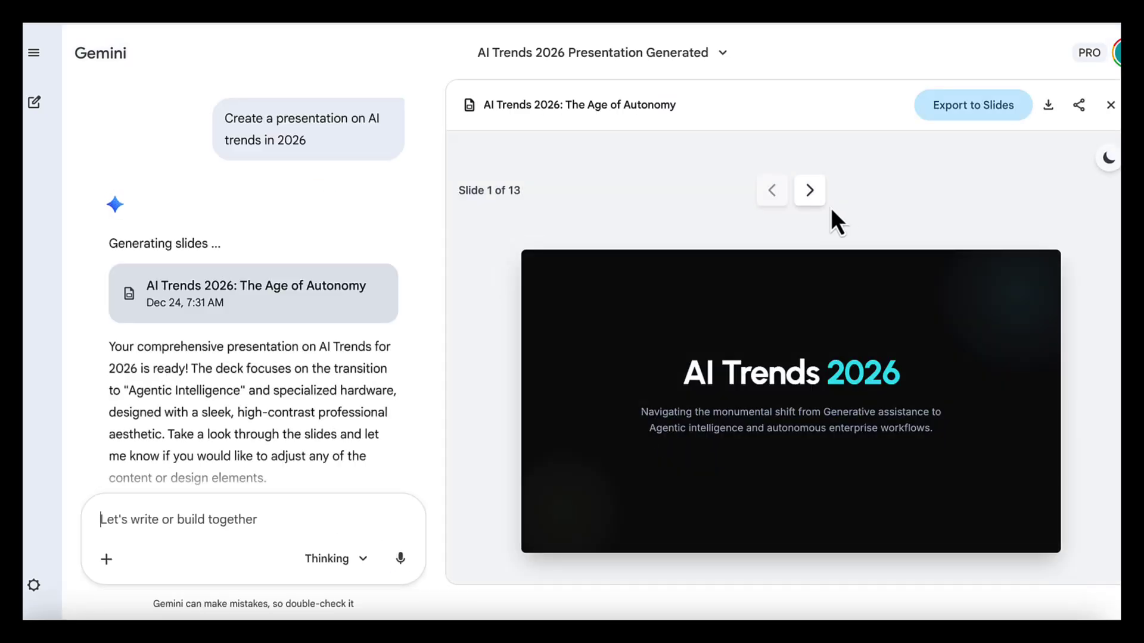
pyautogui.click(810, 191)
pyautogui.click(810, 191)
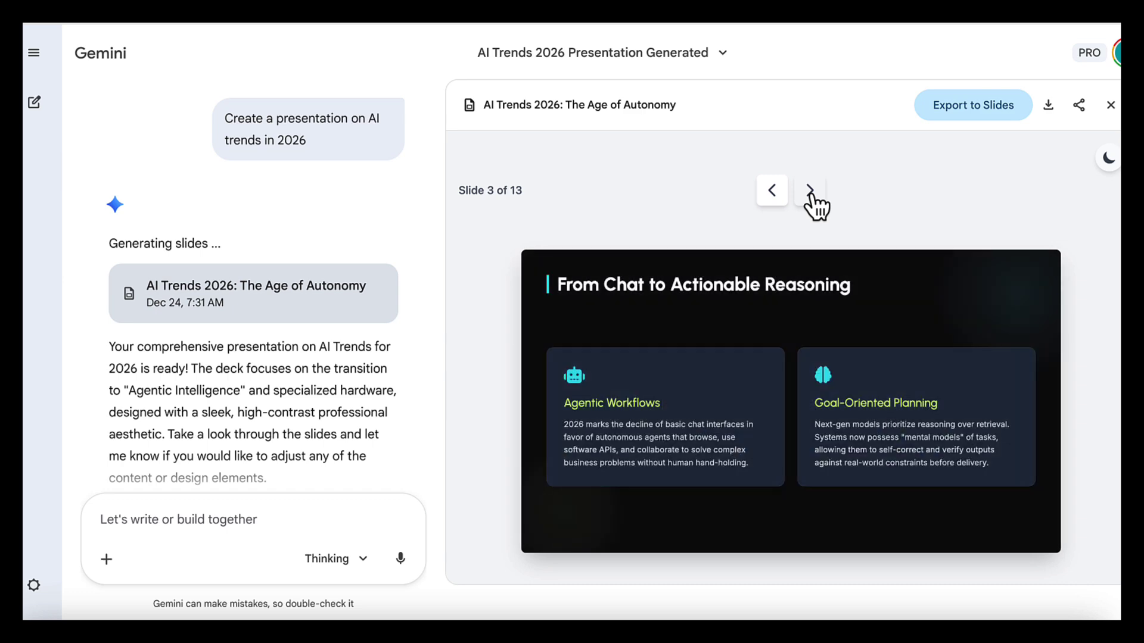
pyautogui.click(810, 190)
pyautogui.click(810, 191)
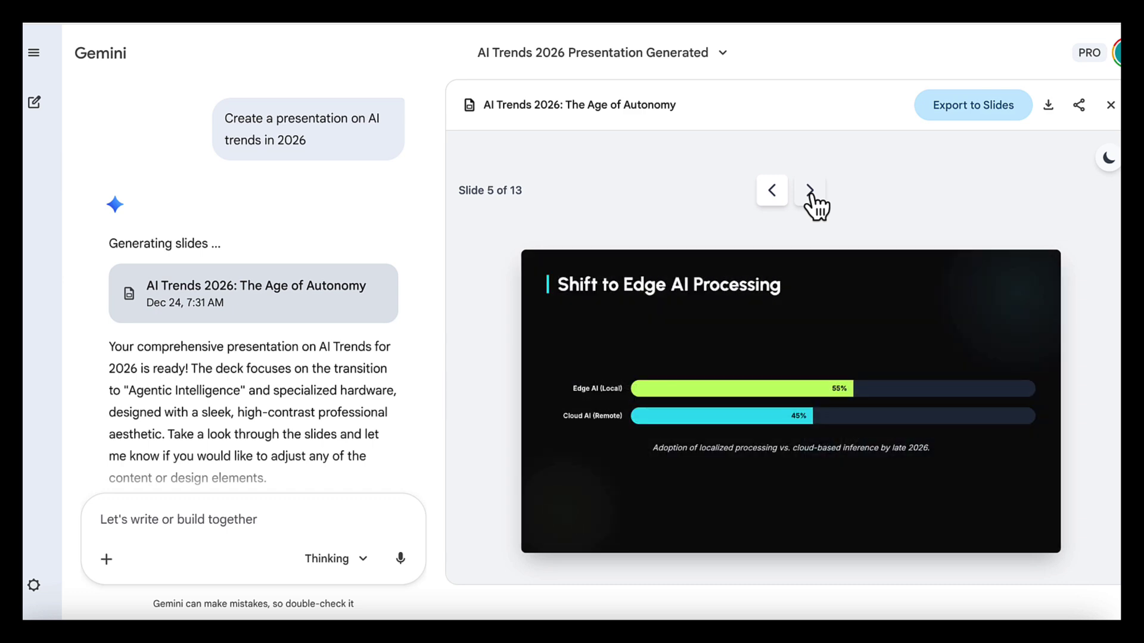
pyautogui.click(810, 191)
pyautogui.click(810, 191)
pyautogui.click(810, 191)
pyautogui.click(810, 191)
pyautogui.click(811, 191)
pyautogui.click(810, 190)
pyautogui.click(810, 191)
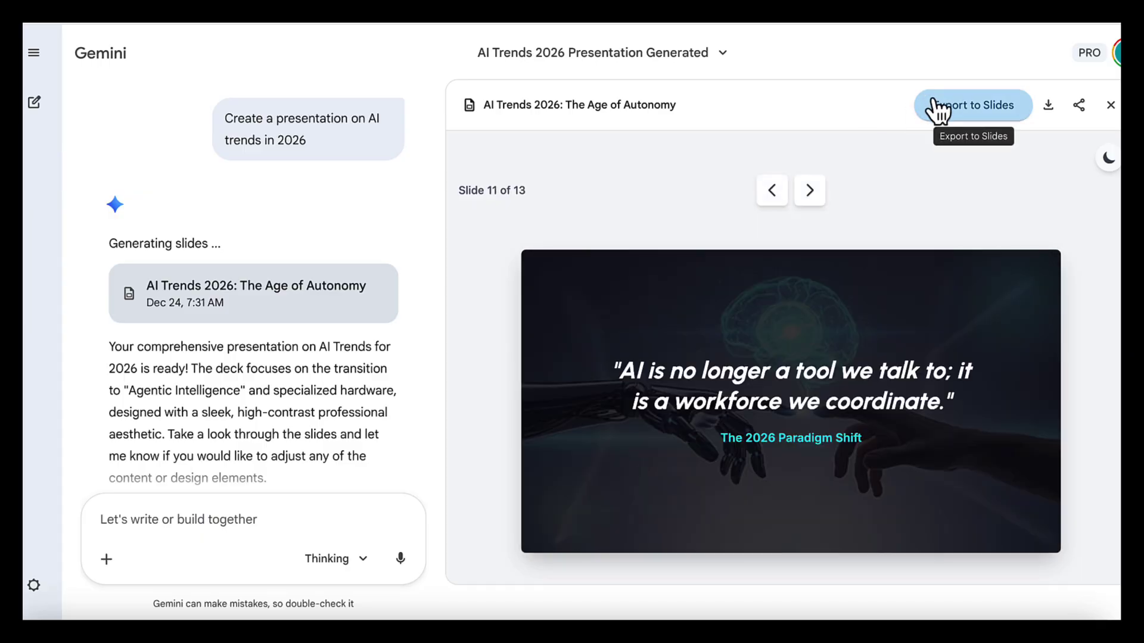
# - Export the deck to Google Slides and view its AI Trends 2026 title slide there
pyautogui.click(978, 111)
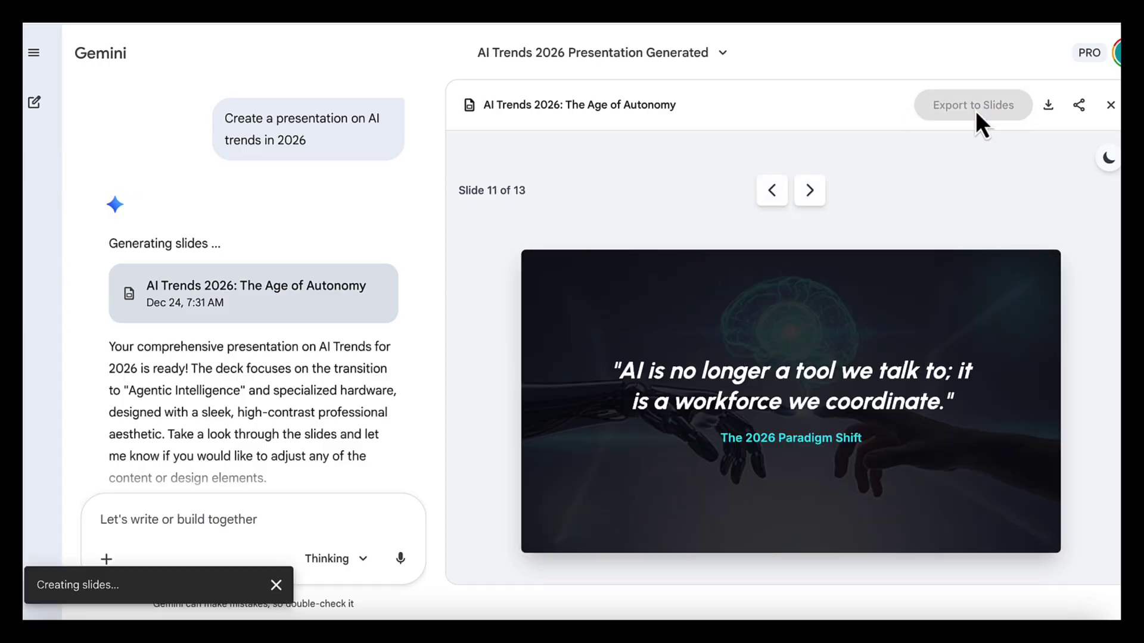
pyautogui.click(233, 584)
pyautogui.click(110, 211)
pyautogui.click(109, 198)
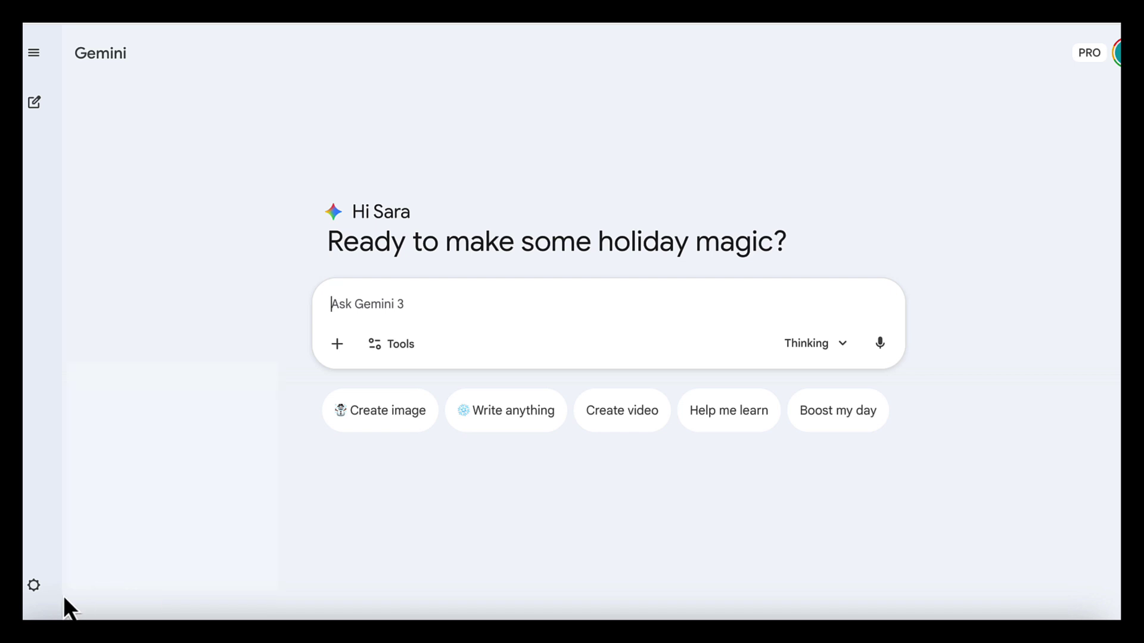
# - Connect Google Workspace to Gemini from the Connected Apps settings
pyautogui.click(36, 588)
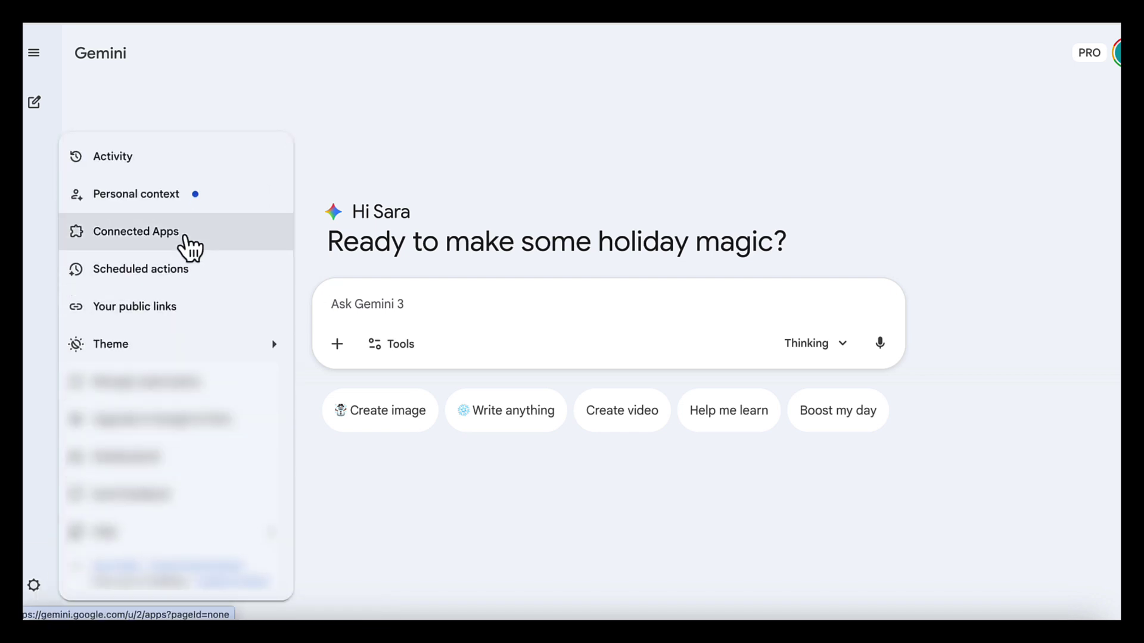
pyautogui.click(184, 237)
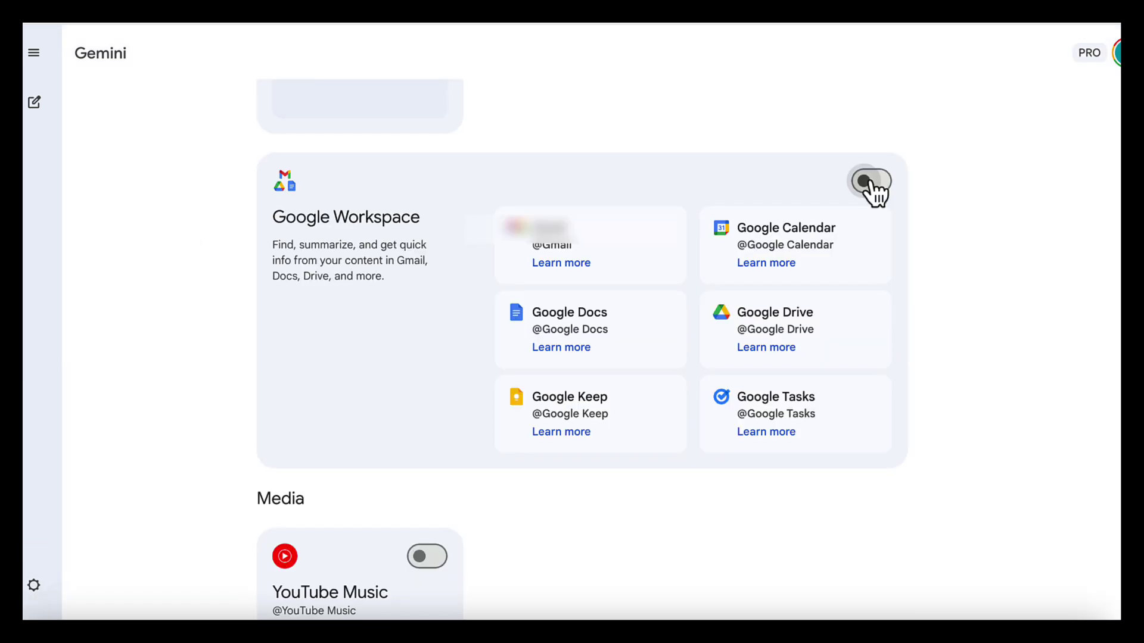
pyautogui.click(870, 184)
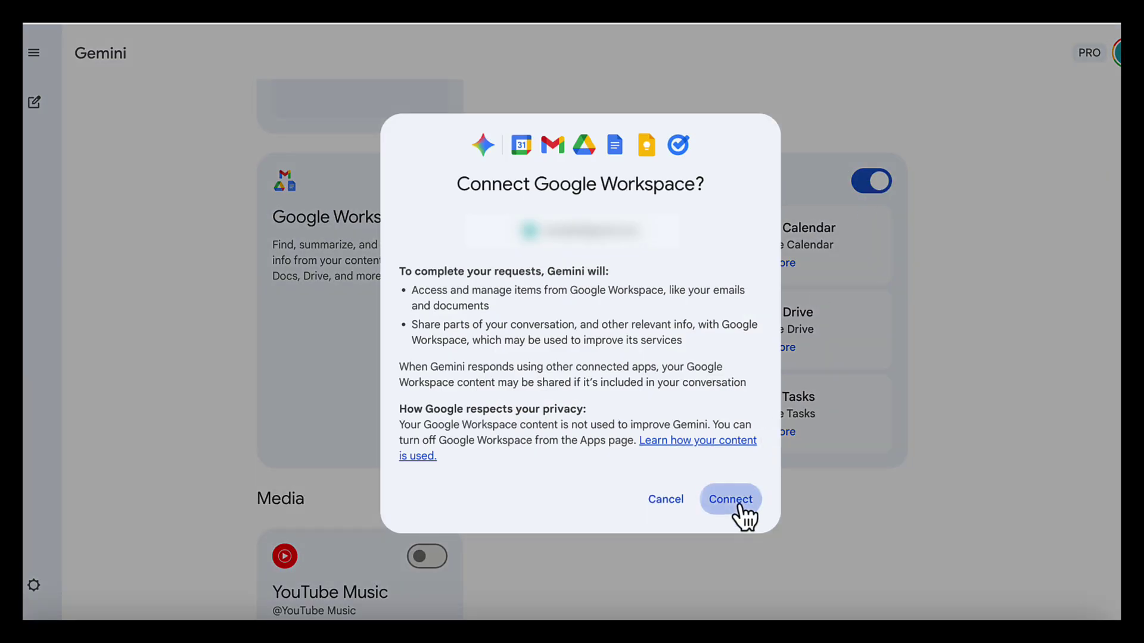
pyautogui.click(733, 499)
# - In a new chat, ask Google Drive to 'analyze the files in the folder Articles on Innovation'
pyautogui.click(35, 104)
pyautogui.write('@')
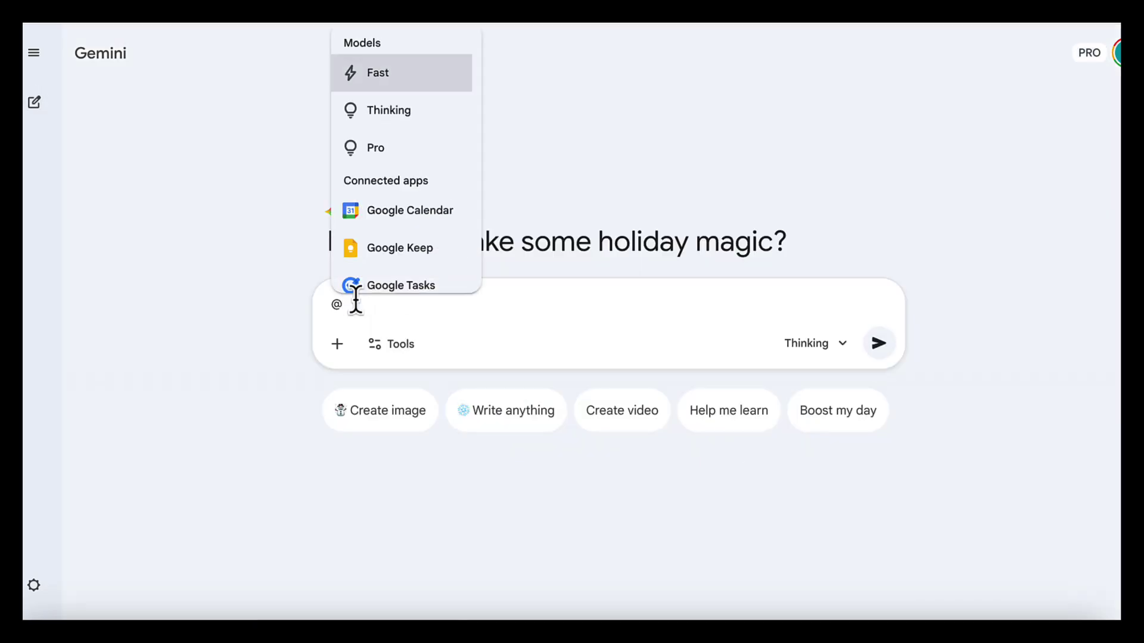
pyautogui.write('goog')
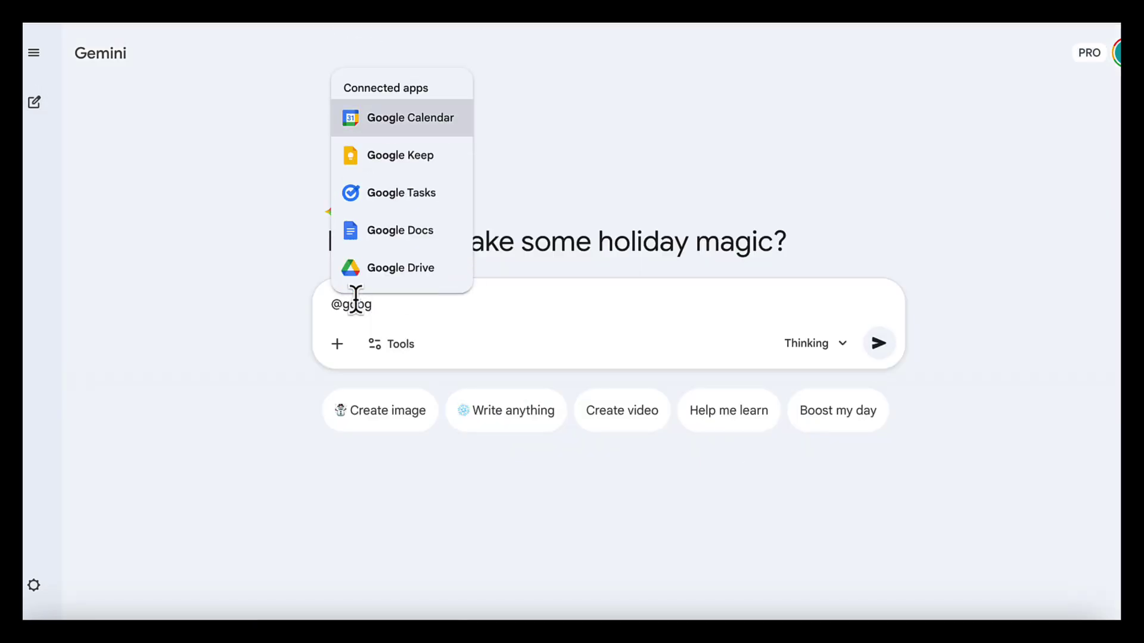
pyautogui.click(357, 271)
pyautogui.write('analyze the files')
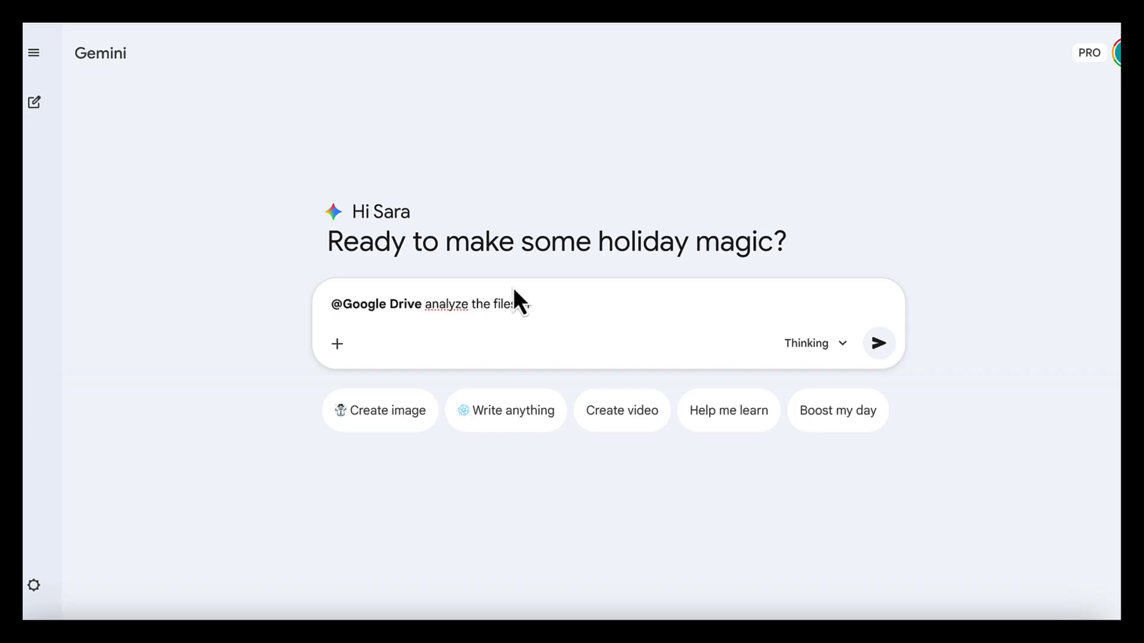
pyautogui.write(' in the folder Articles on Innovation')
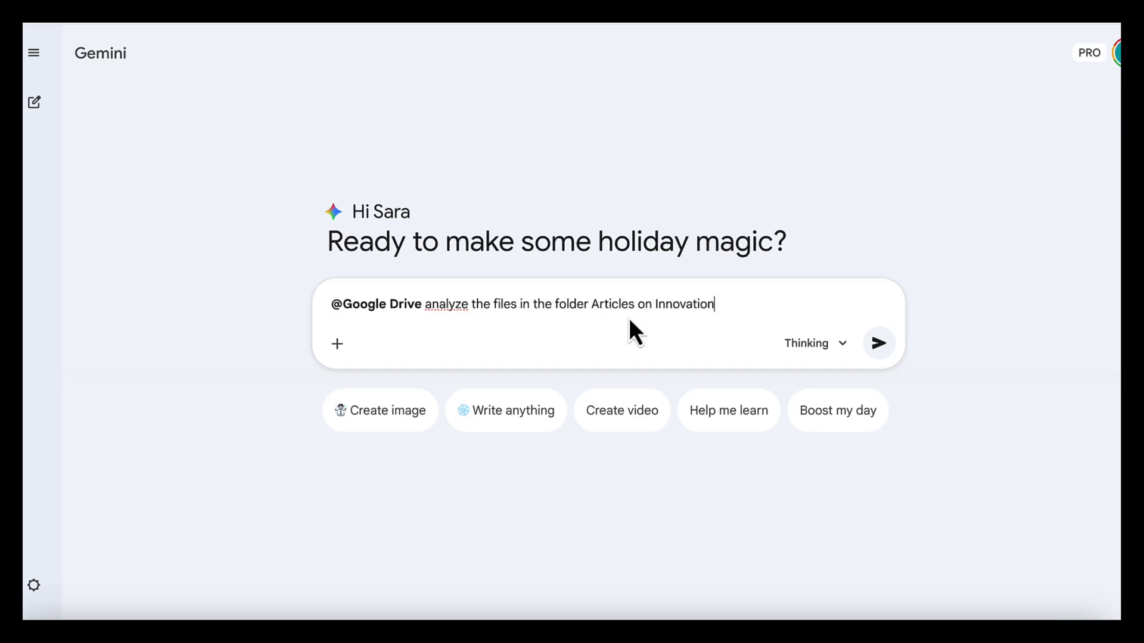
pyautogui.click(879, 343)
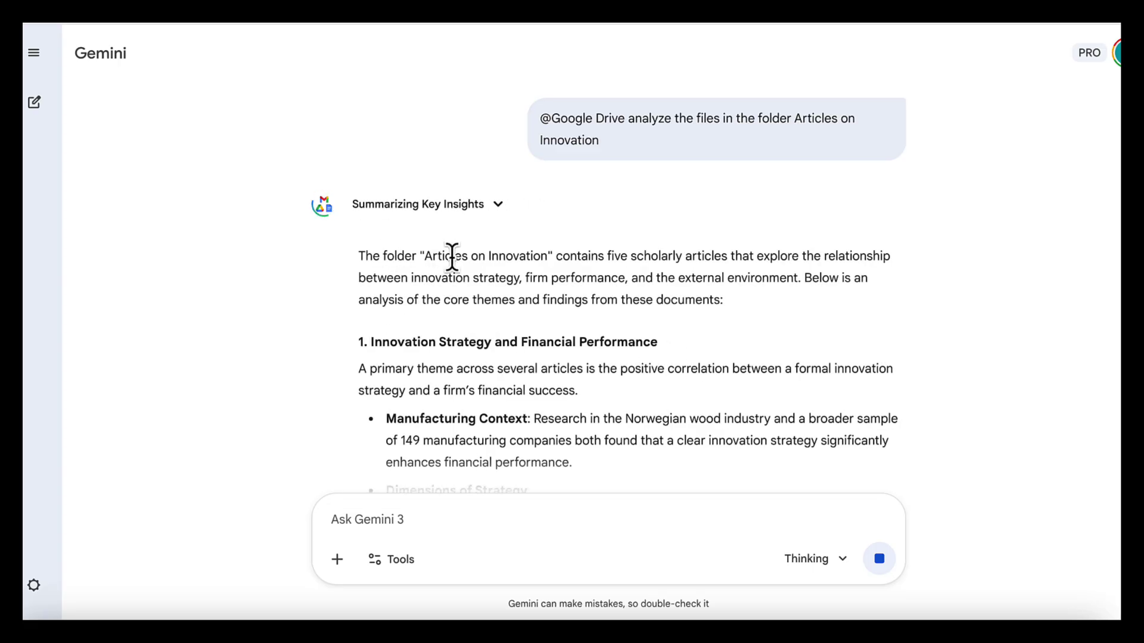
# - Read through the finished analysis's themed sections and its Drive PDF citations
pyautogui.scroll(-4, 688, 330)
pyautogui.scroll(-7, 688, 330)
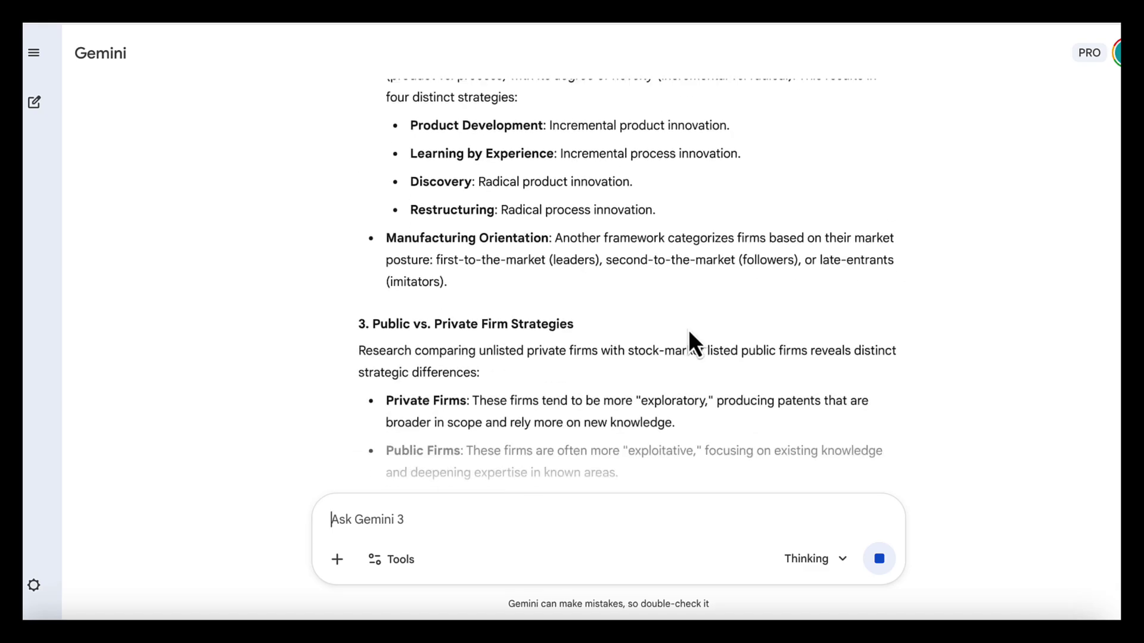
pyautogui.scroll(9, 969, 263)
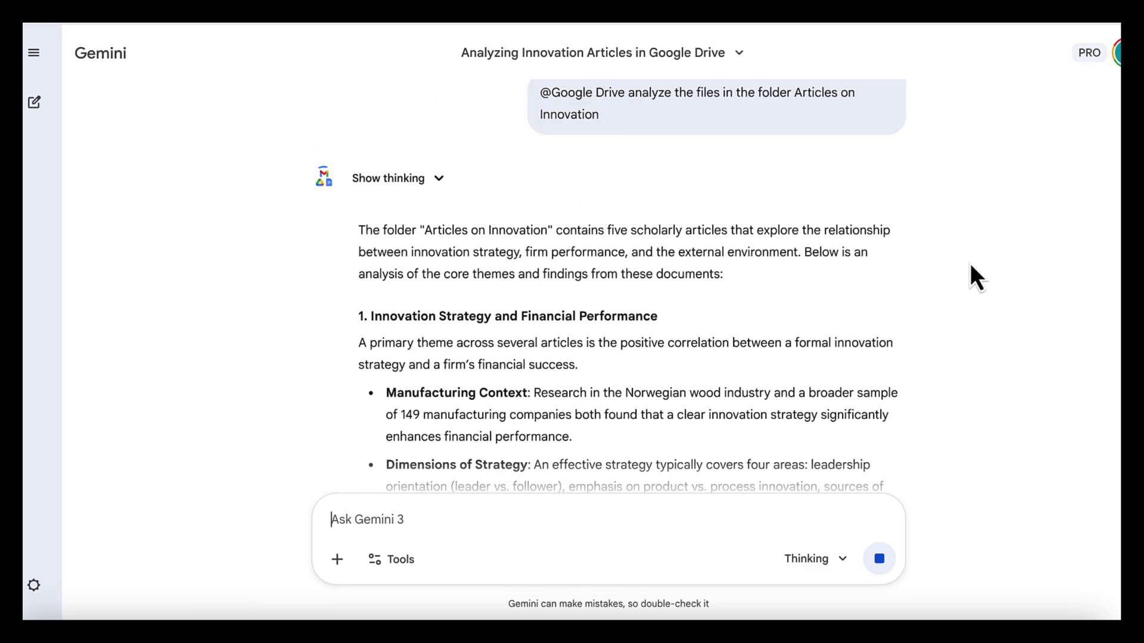
pyautogui.scroll(-15, 969, 262)
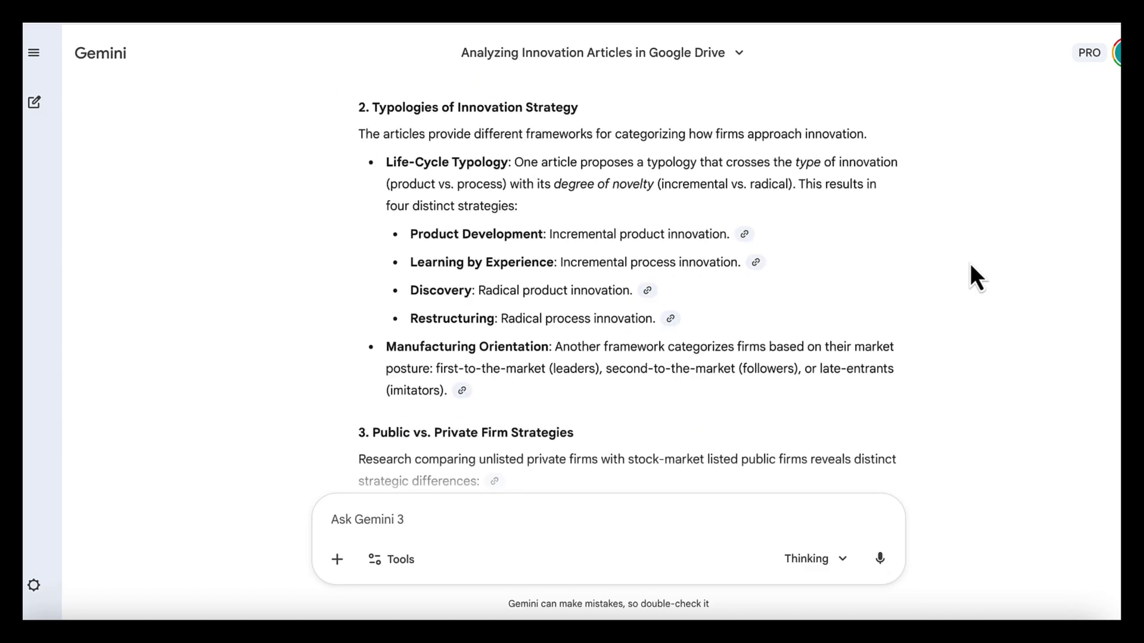
pyautogui.scroll(-3, 969, 263)
pyautogui.scroll(4, 969, 262)
pyautogui.moveTo(603, 167)
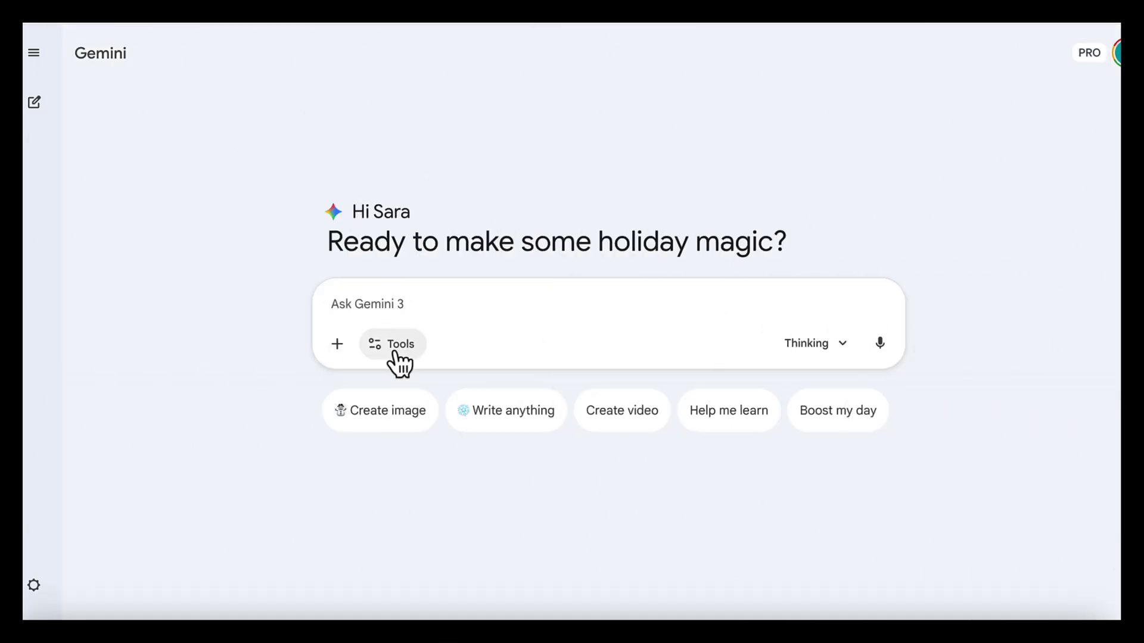
# - Turn on Deep Research from the Tools menu and look over the Sources options
pyautogui.click(395, 353)
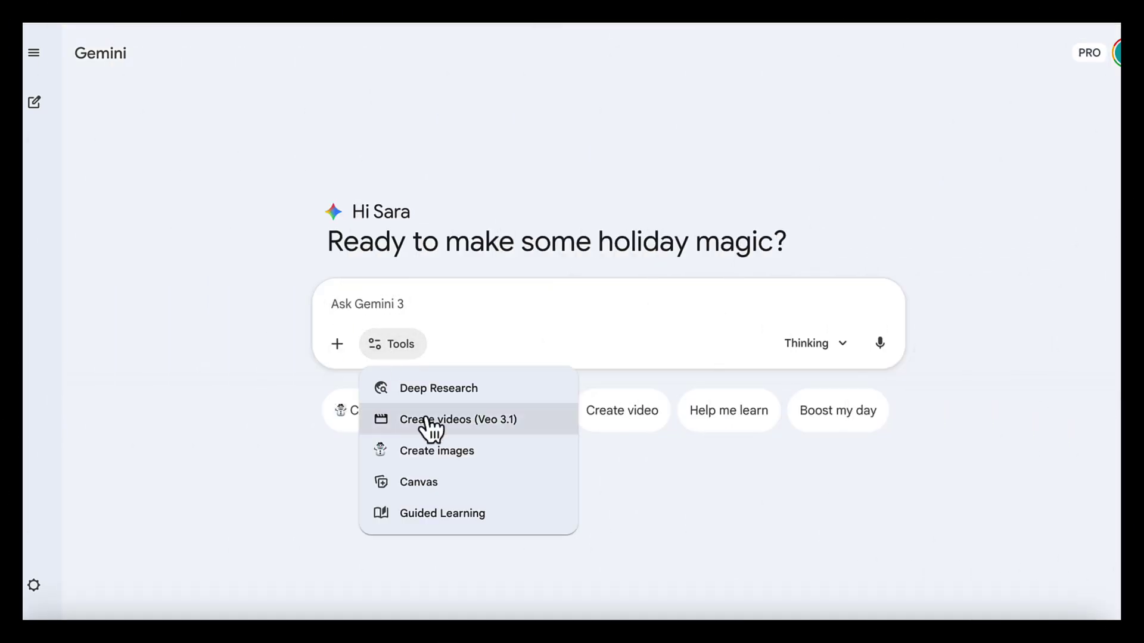
pyautogui.click(424, 390)
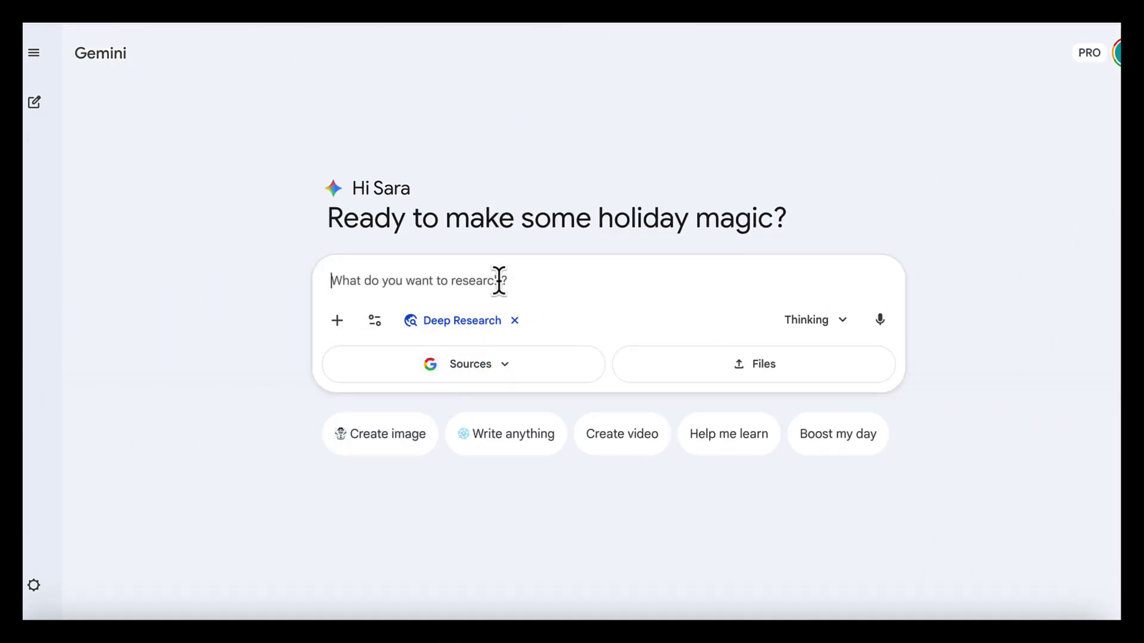
pyautogui.click(510, 370)
pyautogui.click(610, 317)
# - Paste and send the AI adoption research brief, then approve the plan so Deep Research starts
pyautogui.hotkey('ctrl', 'v')
pyautogui.scroll(10, 655, 286)
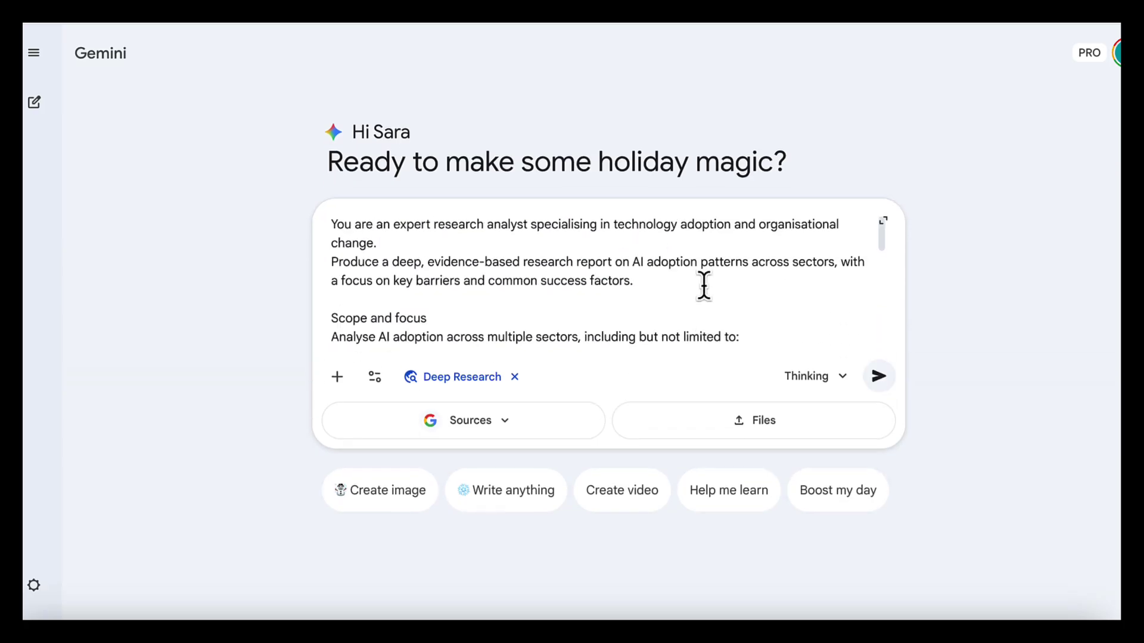
pyautogui.scroll(-5, 882, 241)
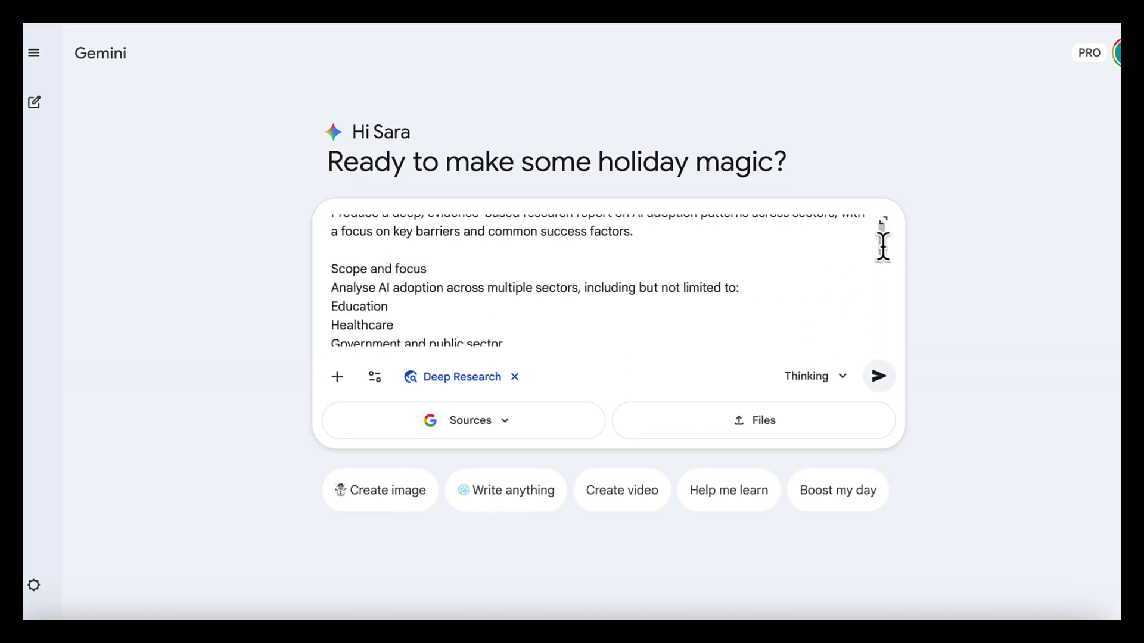
pyautogui.moveTo(884, 259); pyautogui.dragTo(899, 365)
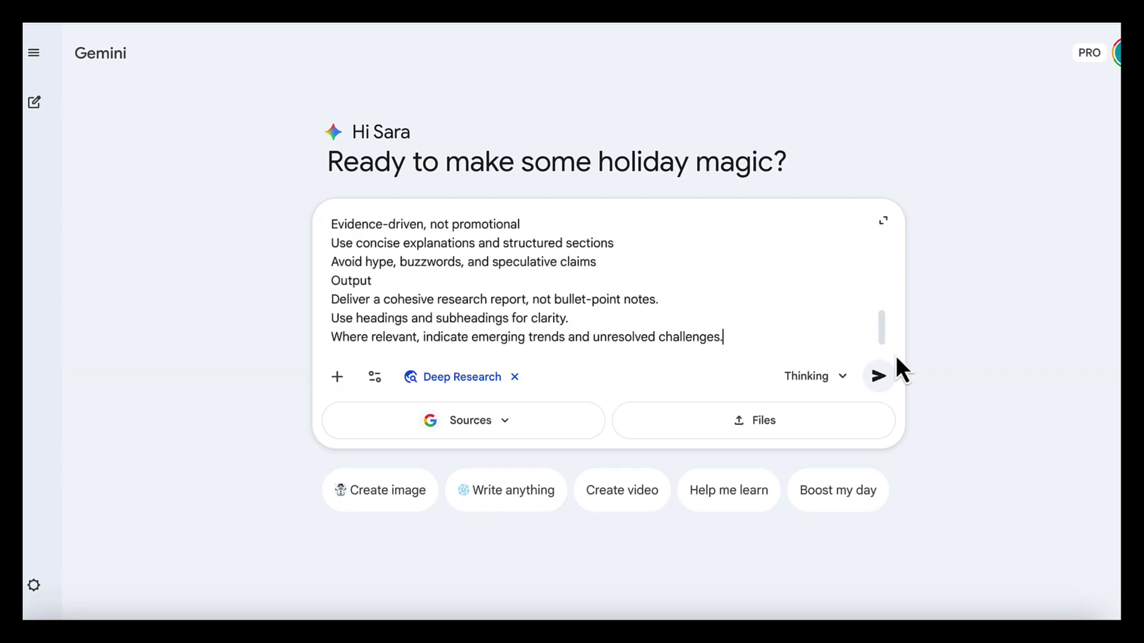
pyautogui.click(881, 376)
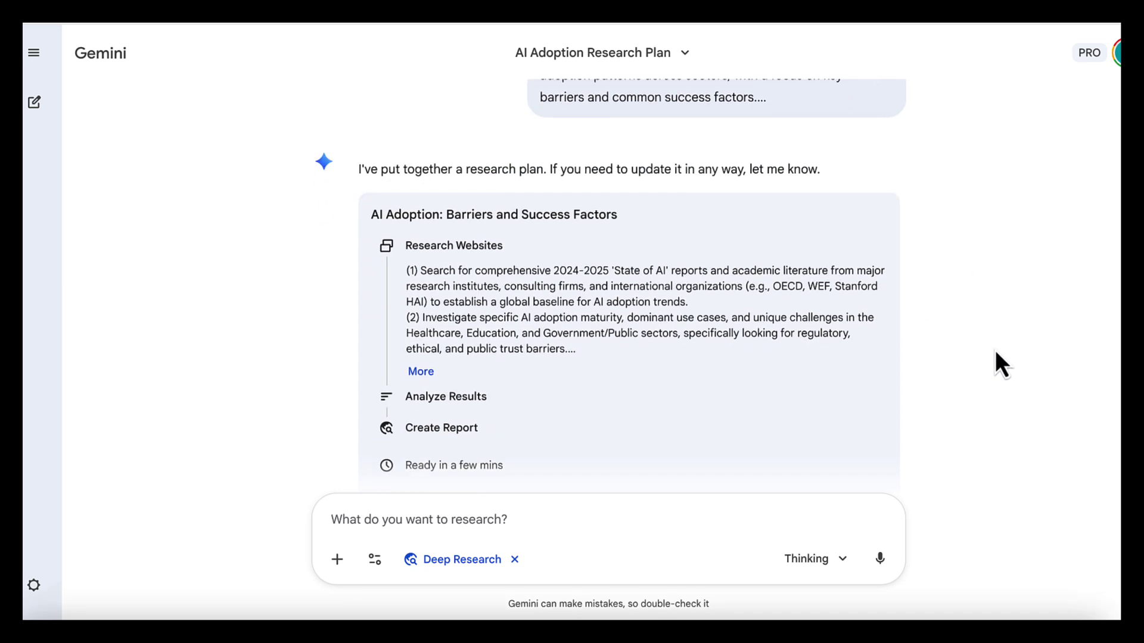
pyautogui.click(858, 444)
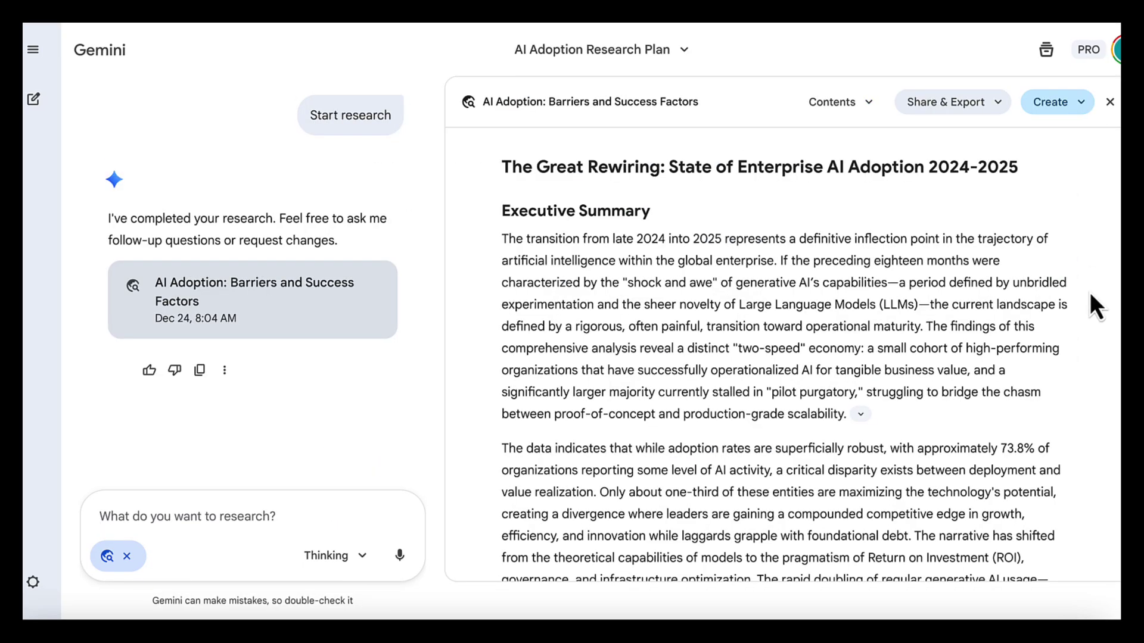
# - Scroll the report and reveal the sources cited for the energy footprint claim and another paragraph
pyautogui.scroll(-6, 1090, 295)
pyautogui.scroll(-10, 1090, 295)
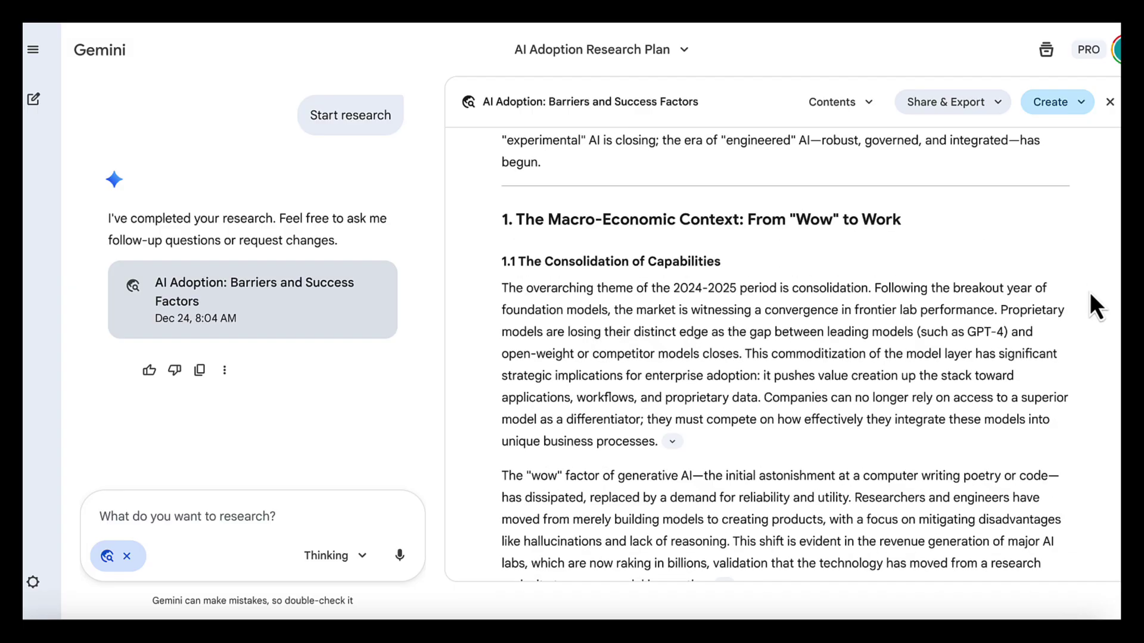
pyautogui.scroll(-7, 1090, 293)
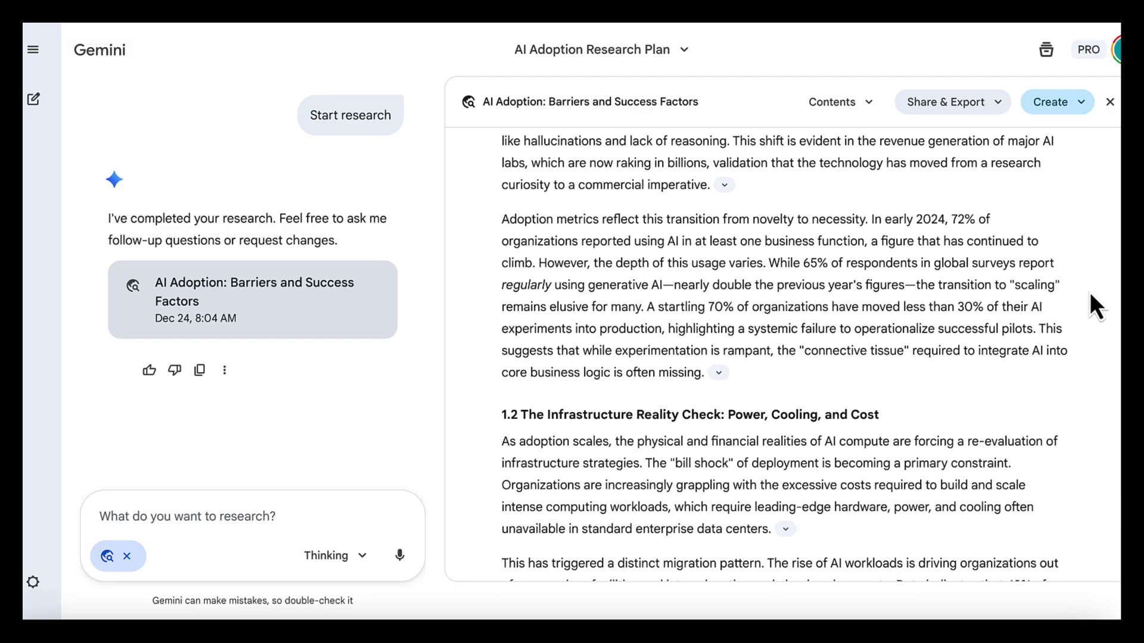
pyautogui.scroll(-7, 1090, 294)
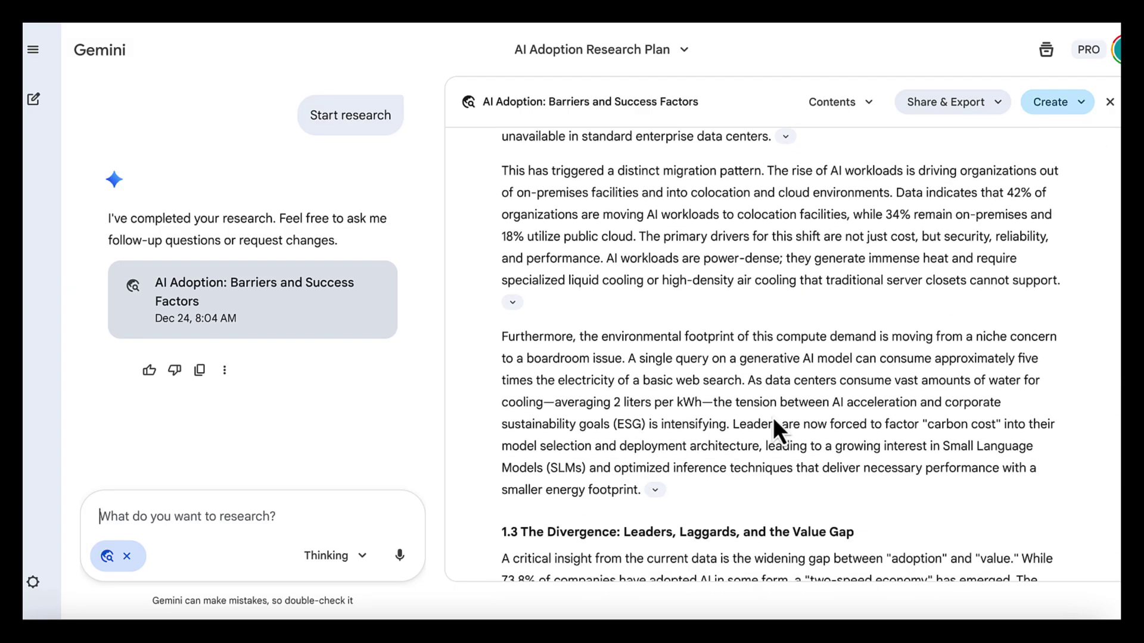
pyautogui.click(655, 490)
pyautogui.scroll(-7, 774, 503)
pyautogui.scroll(-2, 775, 504)
pyautogui.click(603, 326)
# - Scroll through the full Sources list, including Innovaccer, Straits Research, techUK and arXiv
pyautogui.scroll(-18, 891, 411)
pyautogui.scroll(-20, 996, 410)
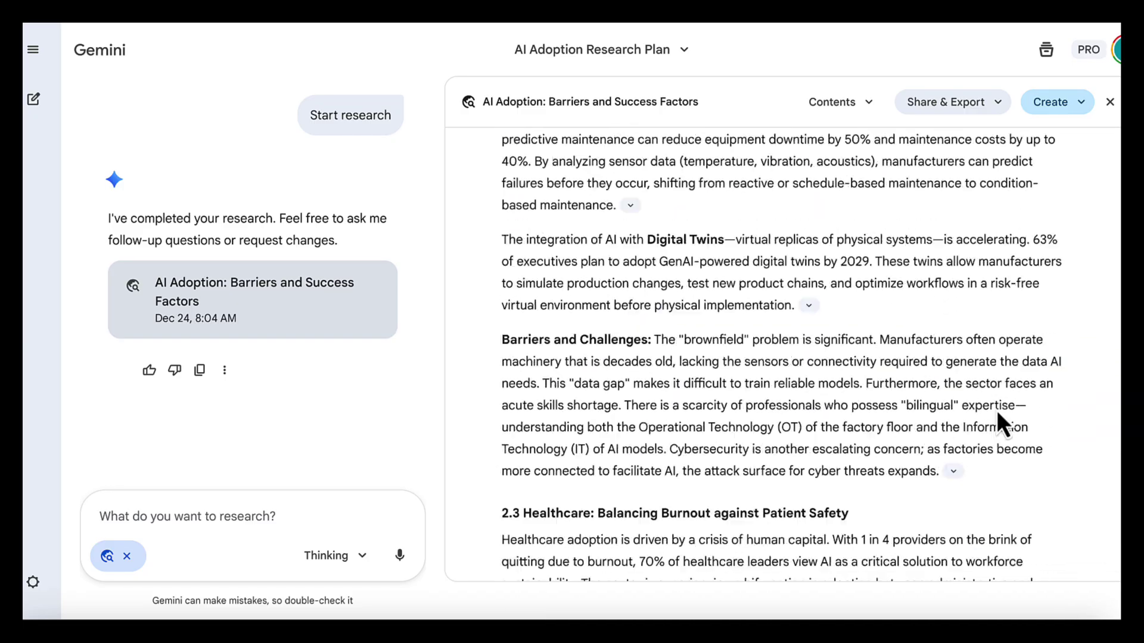
pyautogui.scroll(-12, 995, 410)
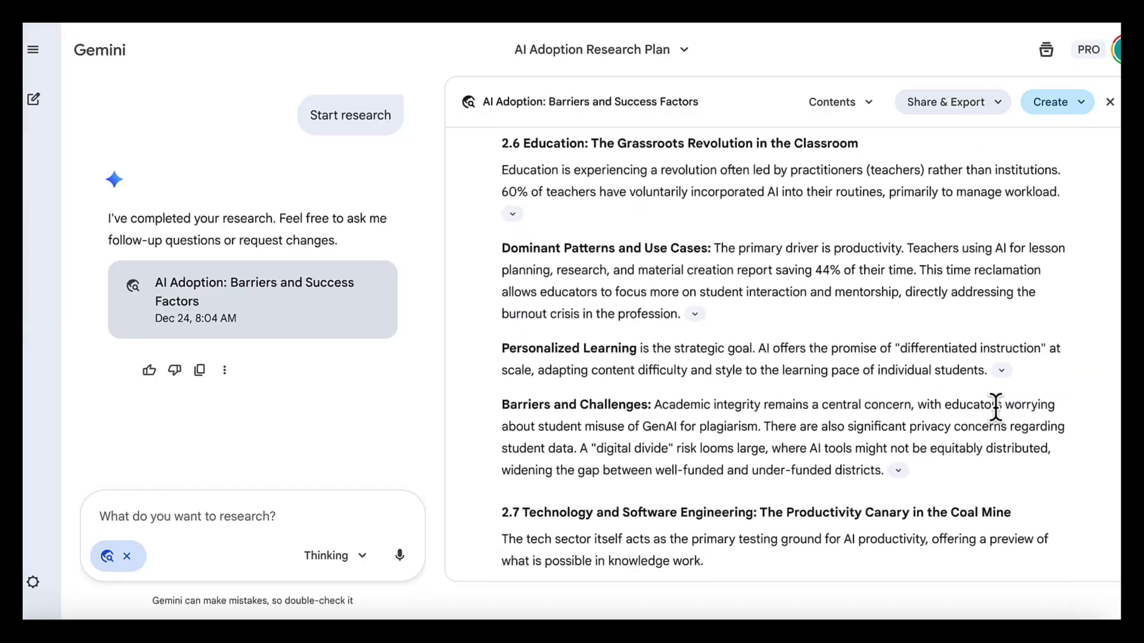
pyautogui.scroll(-15, 996, 410)
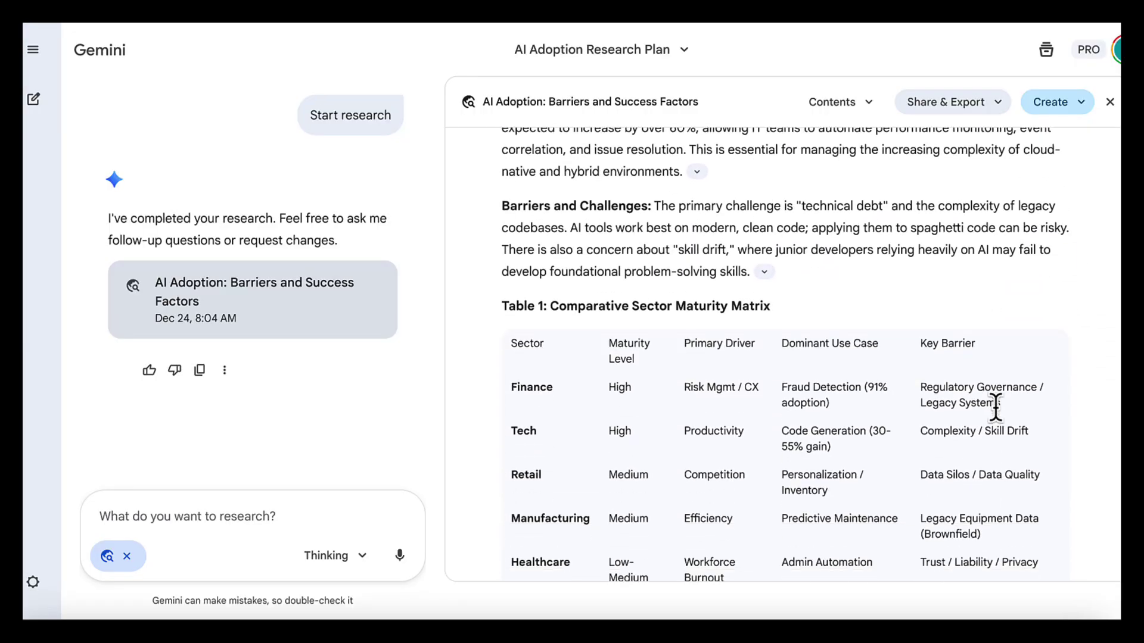
pyautogui.scroll(-20, 1060, 456)
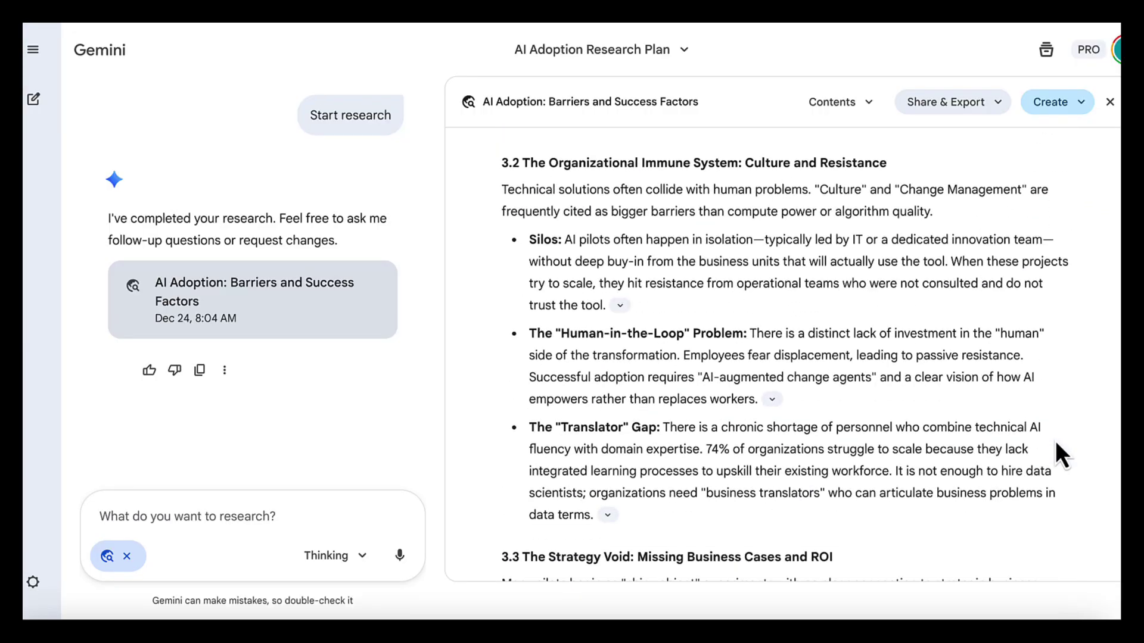
pyautogui.scroll(-20, 1056, 444)
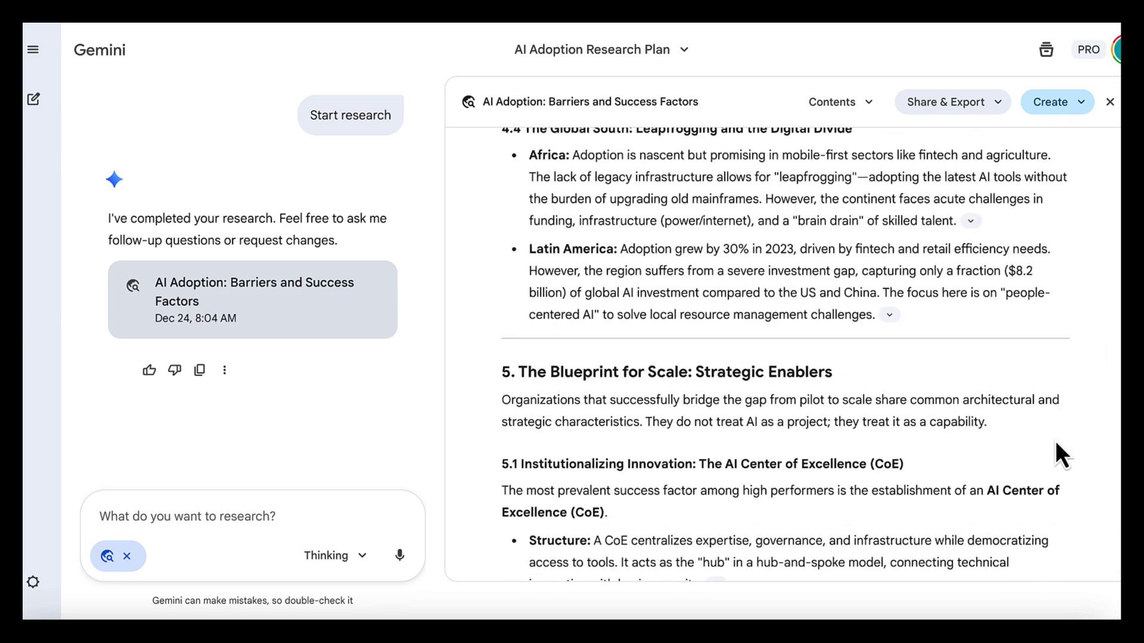
pyautogui.scroll(-20, 1055, 443)
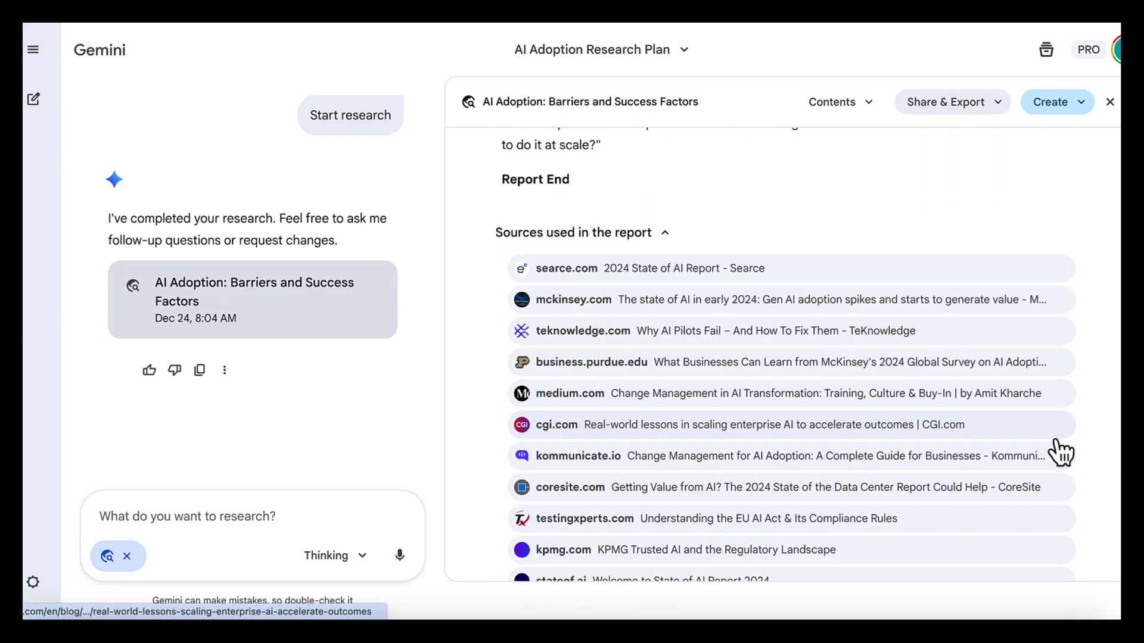
pyautogui.scroll(-6, 1060, 453)
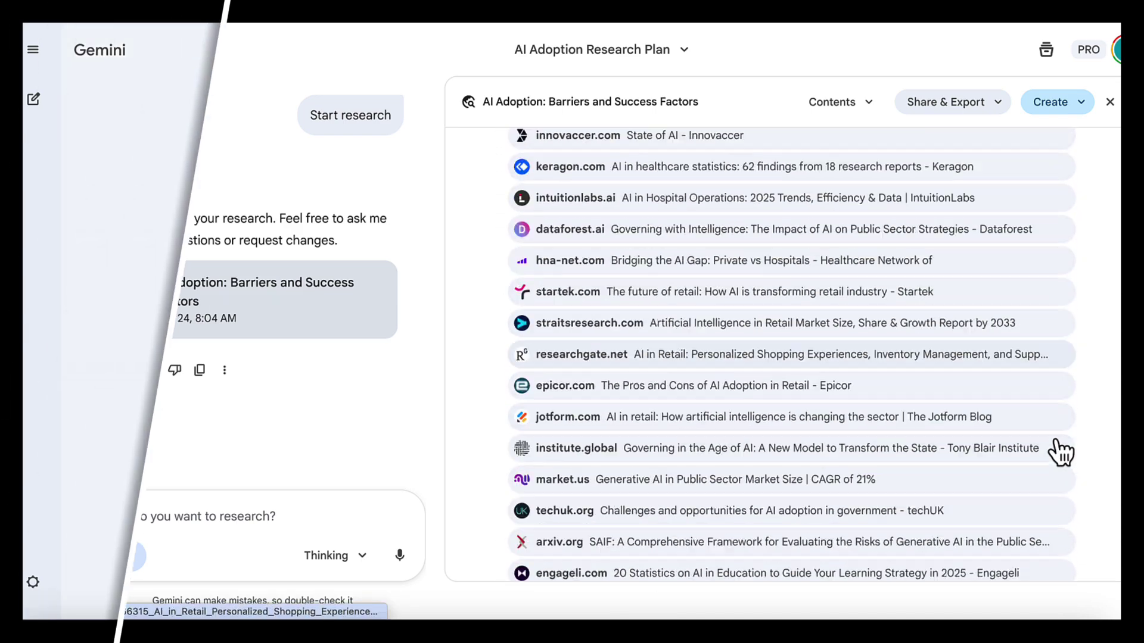
# - Submit the YouTube link with 'Analyze the content and provide the key insights from this video' above it
pyautogui.write('https://youtu.be/nlSL7Qg7-Po?si=leNDOgvkxGrr6FXs')
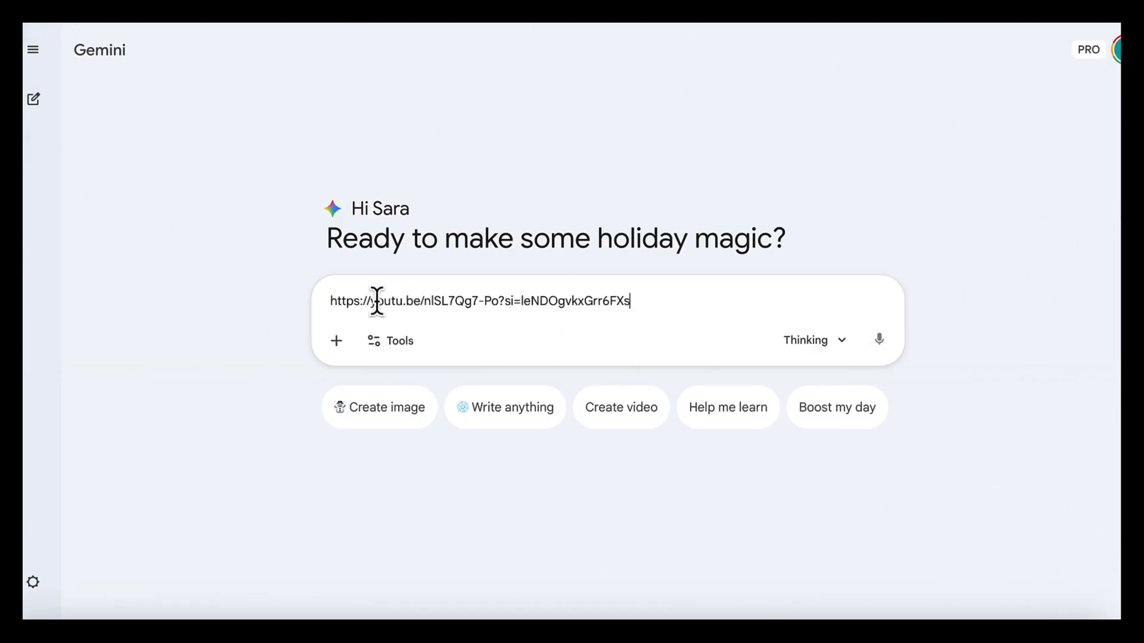
pyautogui.click(330, 302)
pyautogui.hotkey('shift', 'Return')
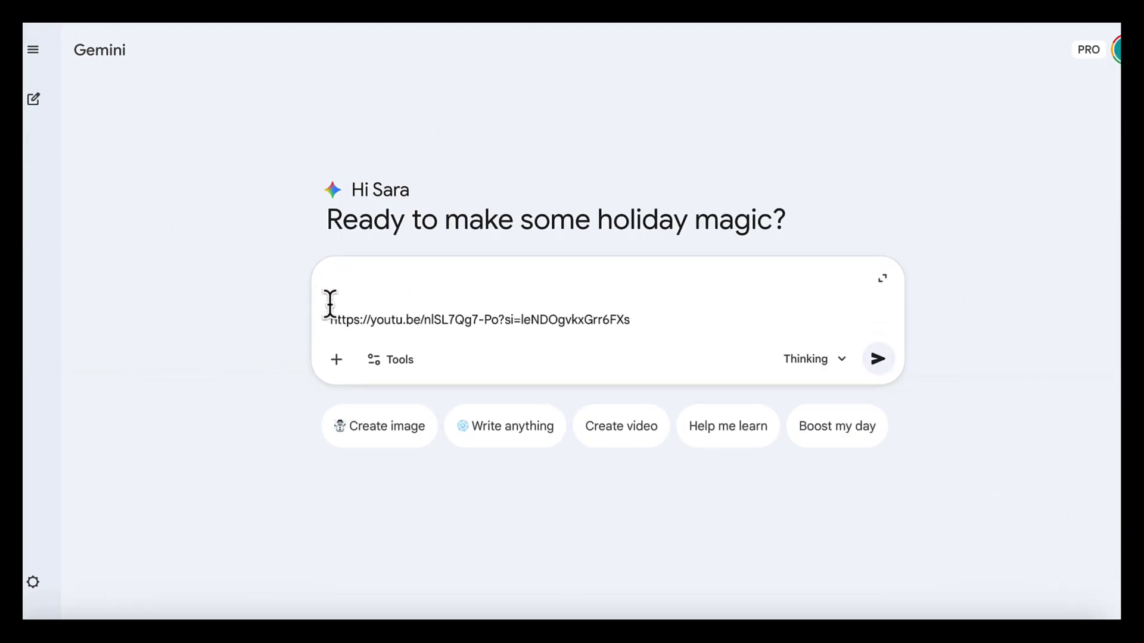
pyautogui.press('Delete')
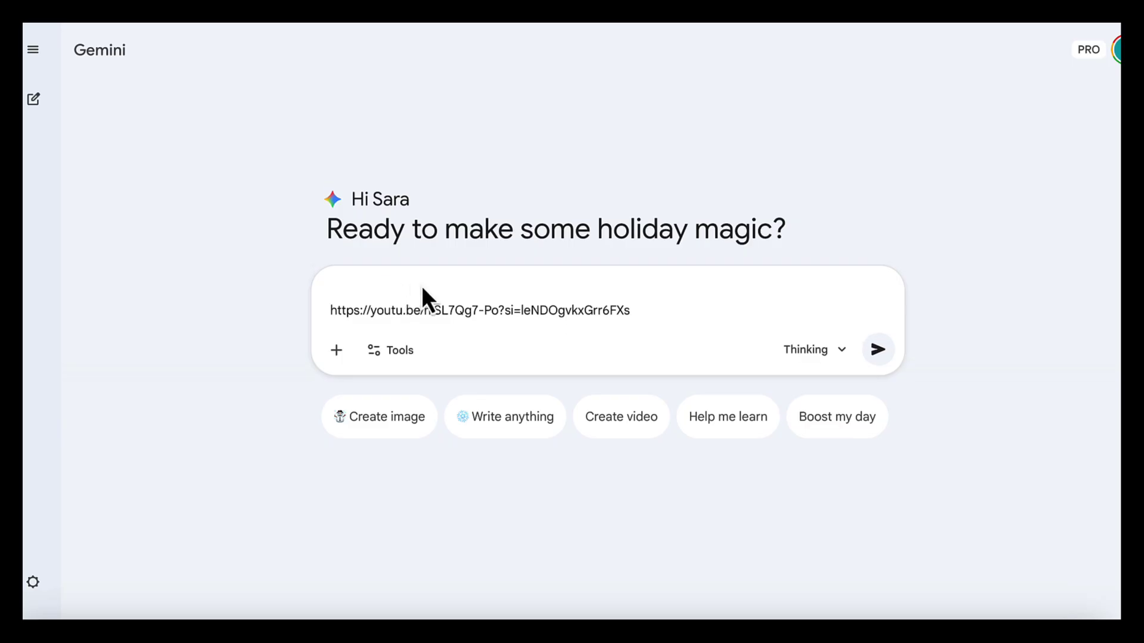
pyautogui.write('Analyze the content and provide the key insights from this video')
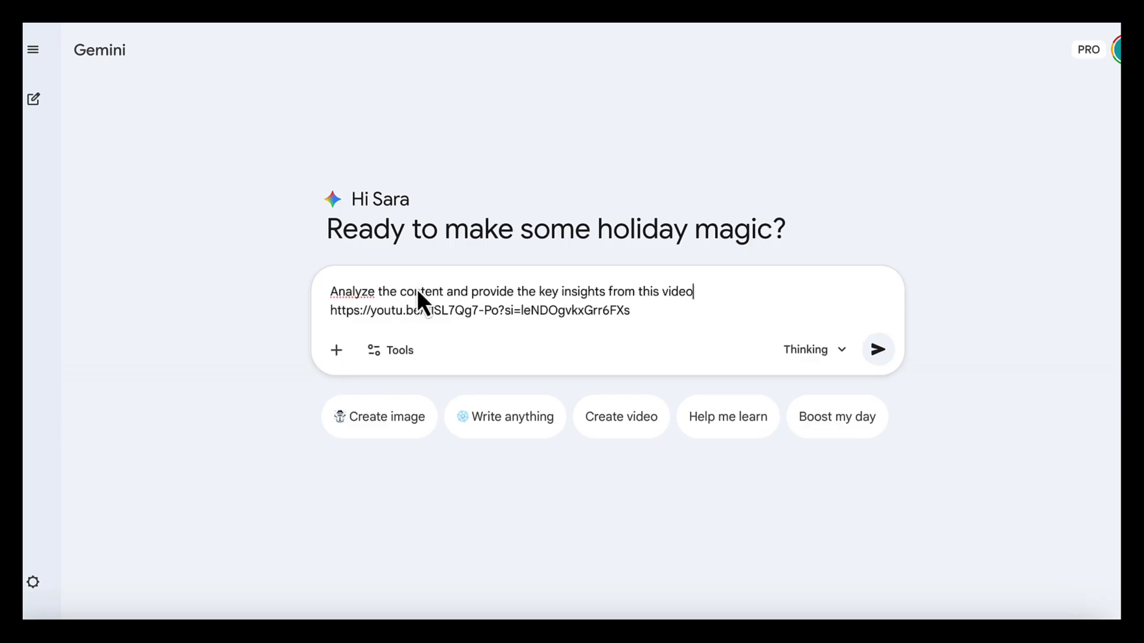
pyautogui.press('Return')
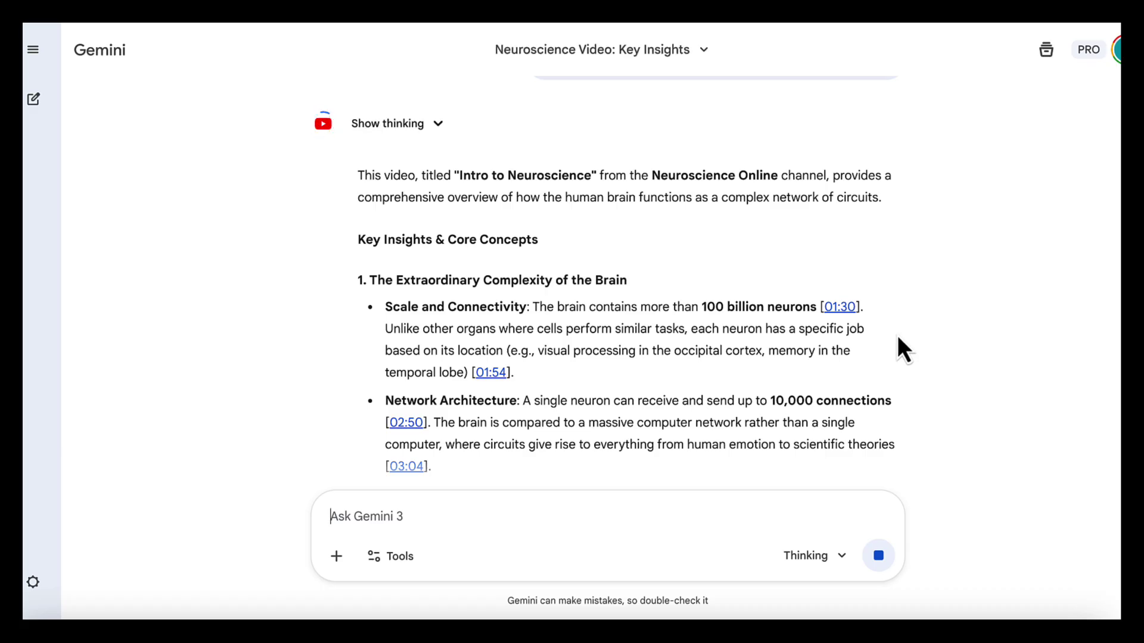
# - Read through the timestamped key insights of the Intro to Neuroscience video
pyautogui.scroll(-2, 779, 399)
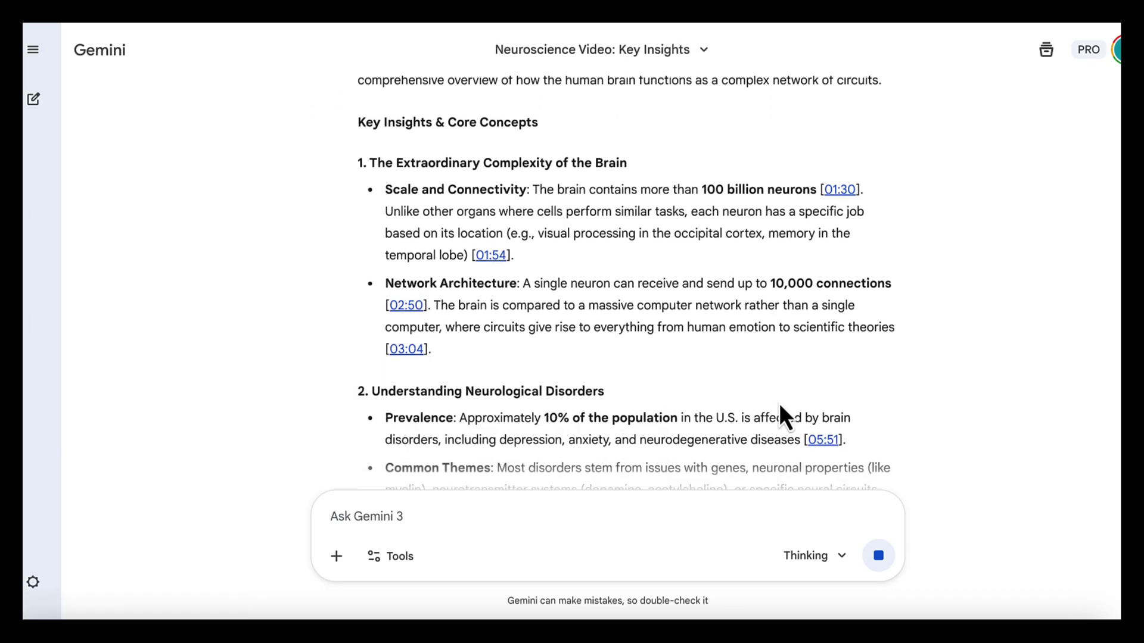
pyautogui.scroll(-5, 900, 409)
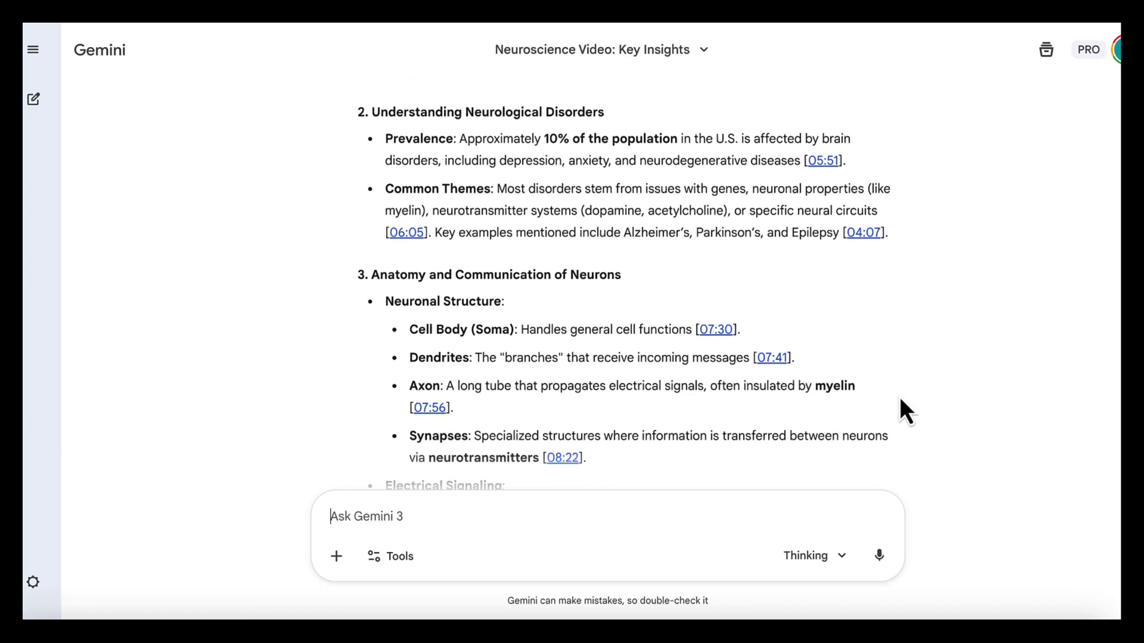
pyautogui.scroll(-5, 954, 406)
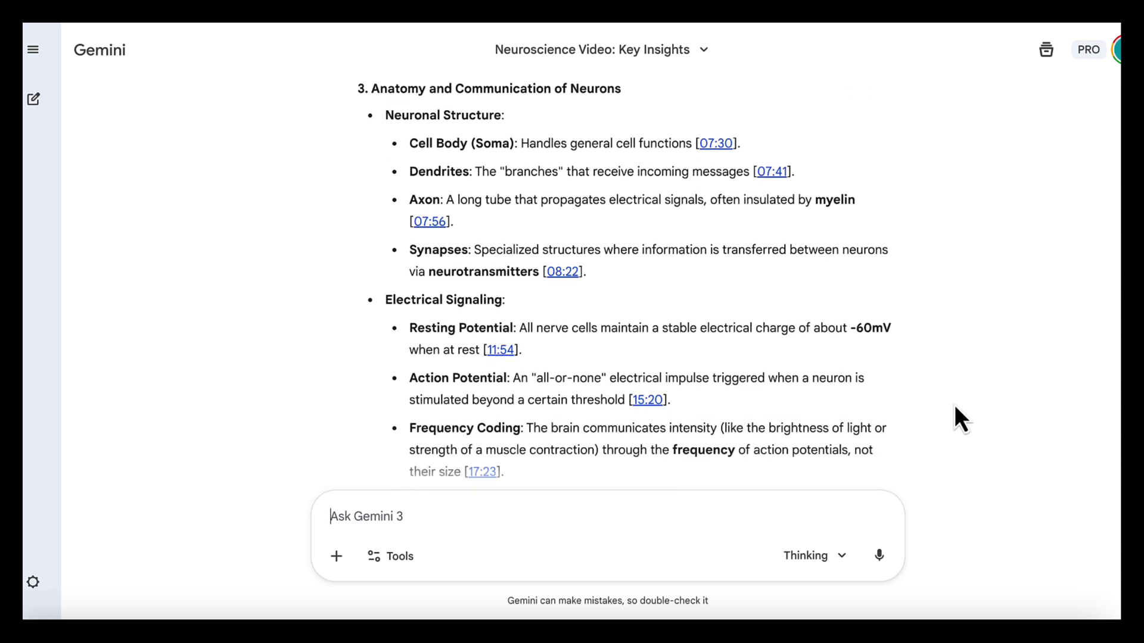
pyautogui.scroll(-7, 954, 417)
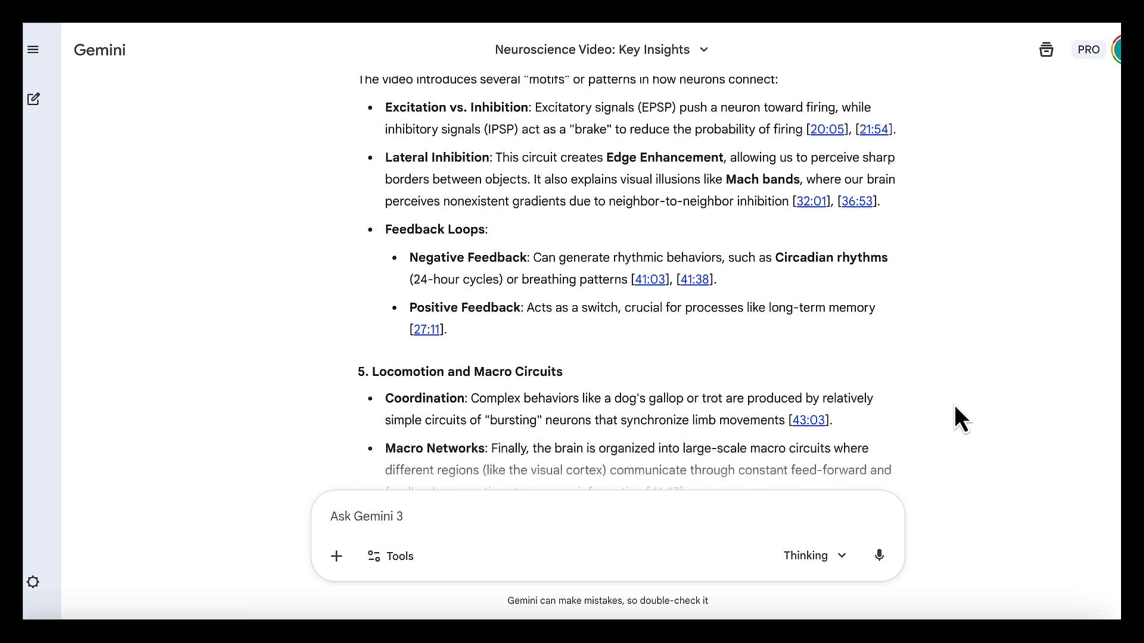
pyautogui.scroll(-6, 954, 407)
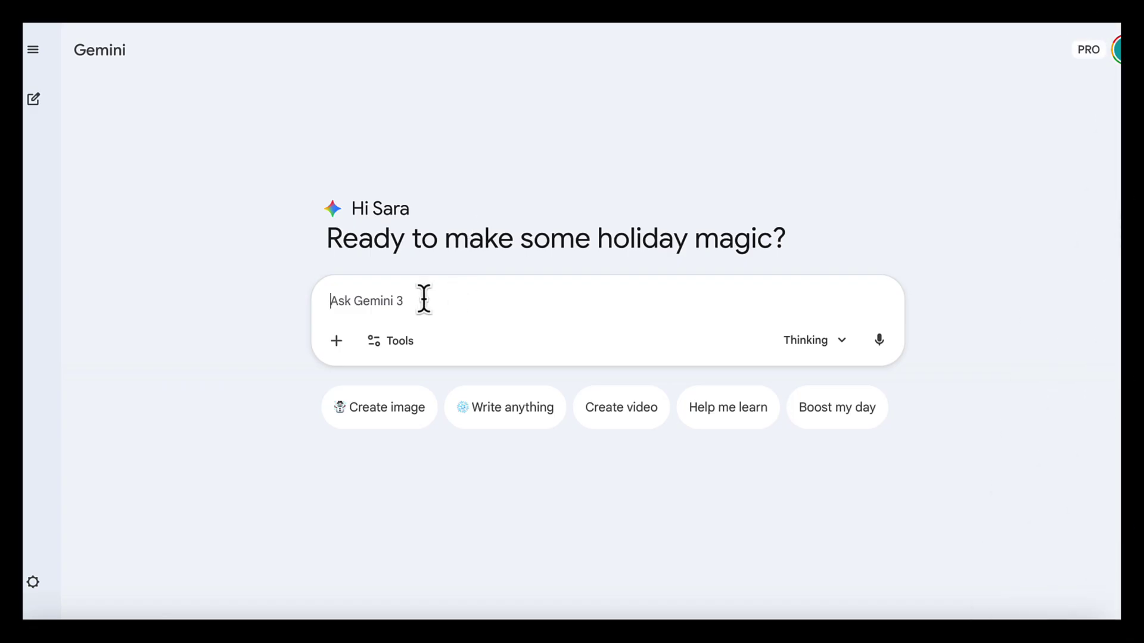
# - Send the four-paragraph before-and-after city street prompt using Create videos (Veo 3.1)
pyautogui.click(391, 341)
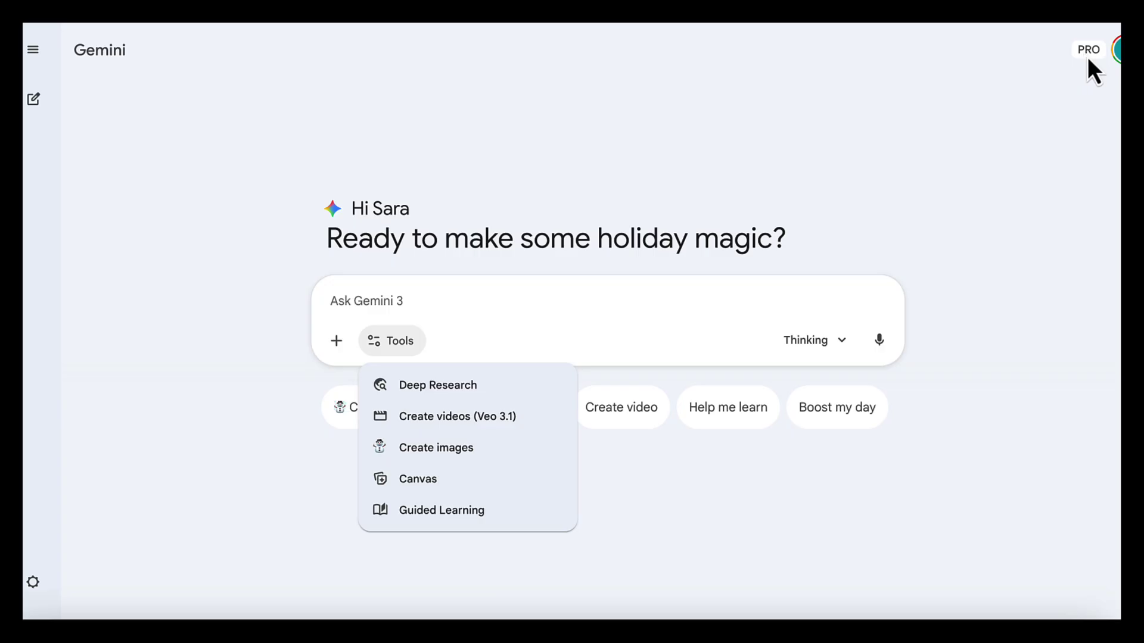
pyautogui.click(1013, 115)
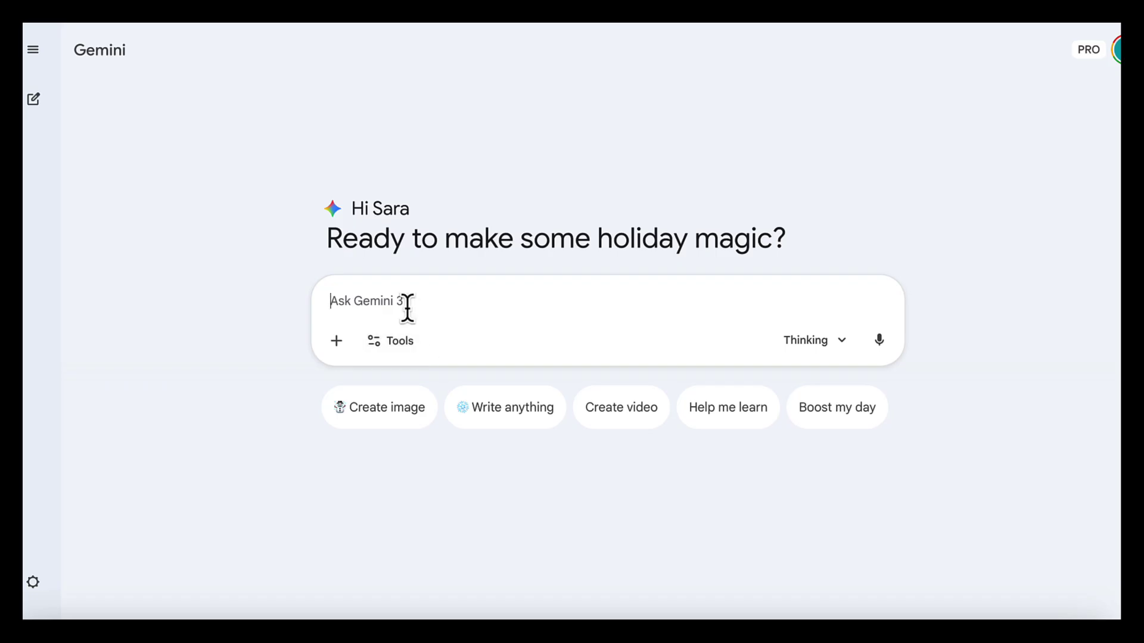
pyautogui.write('Generate a short video showing the same city street before and after the introduction of AI.  Keep the camera angle, lighting, and environment consistent.  Gradually introduce smart infrastructure, cleaner transport, and AI-driven systems.  Use a realistic, cinematic style focused on everyday city life.')
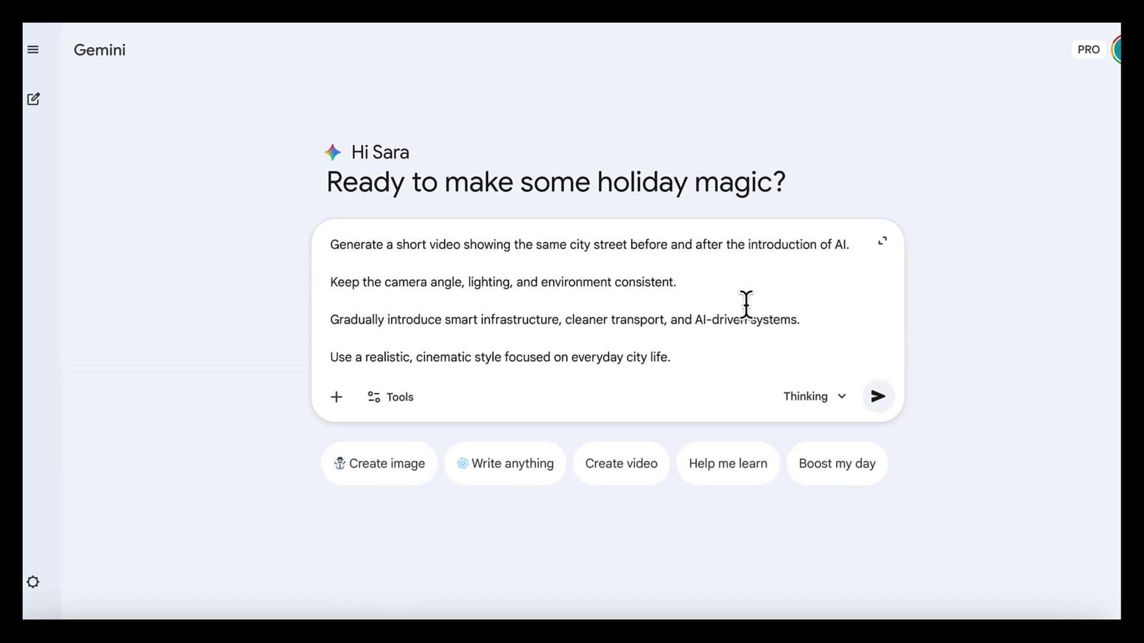
pyautogui.click(394, 398)
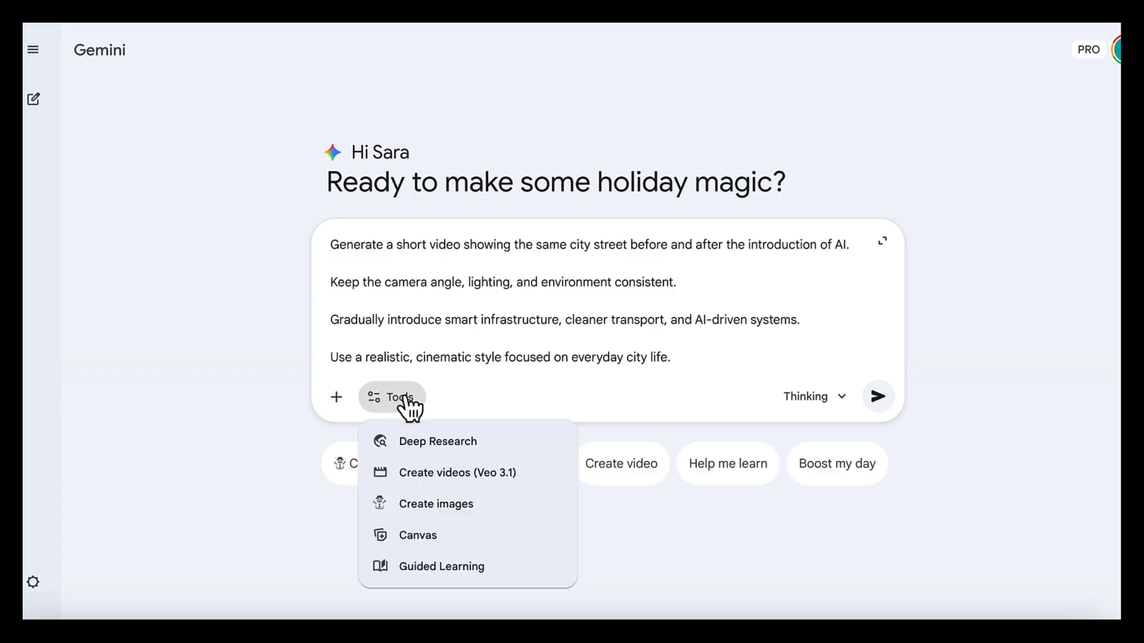
pyautogui.click(429, 485)
pyautogui.click(871, 556)
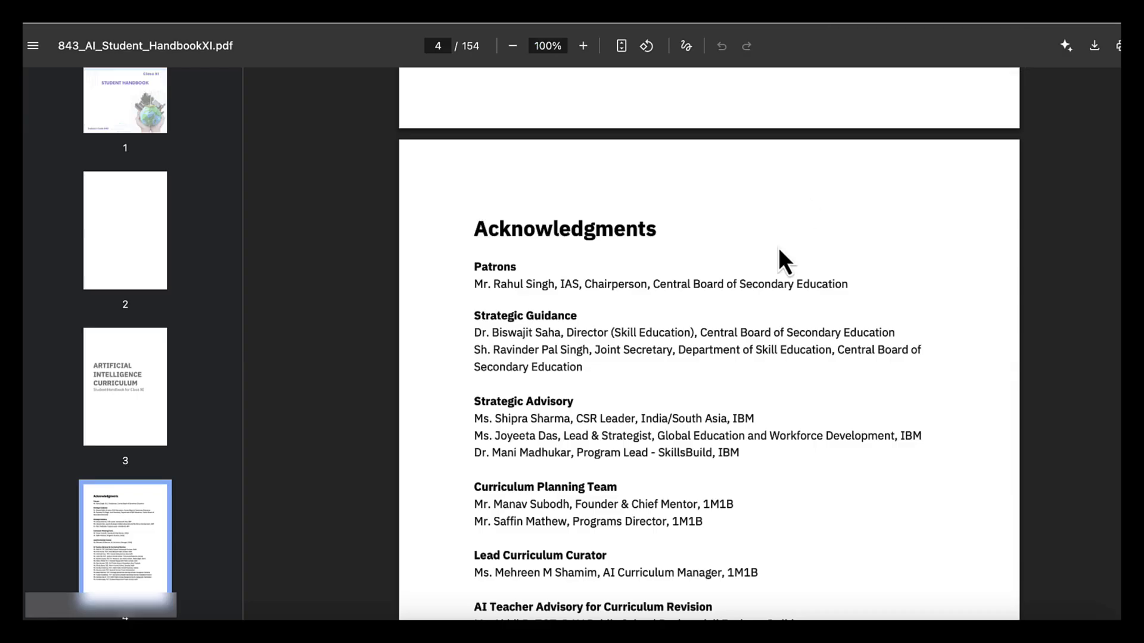
# - Skim the AI handbook PDF from the page 6 index to page 11, then attach it to the prompt
pyautogui.scroll(-20, 777, 248)
pyautogui.scroll(-10, 778, 248)
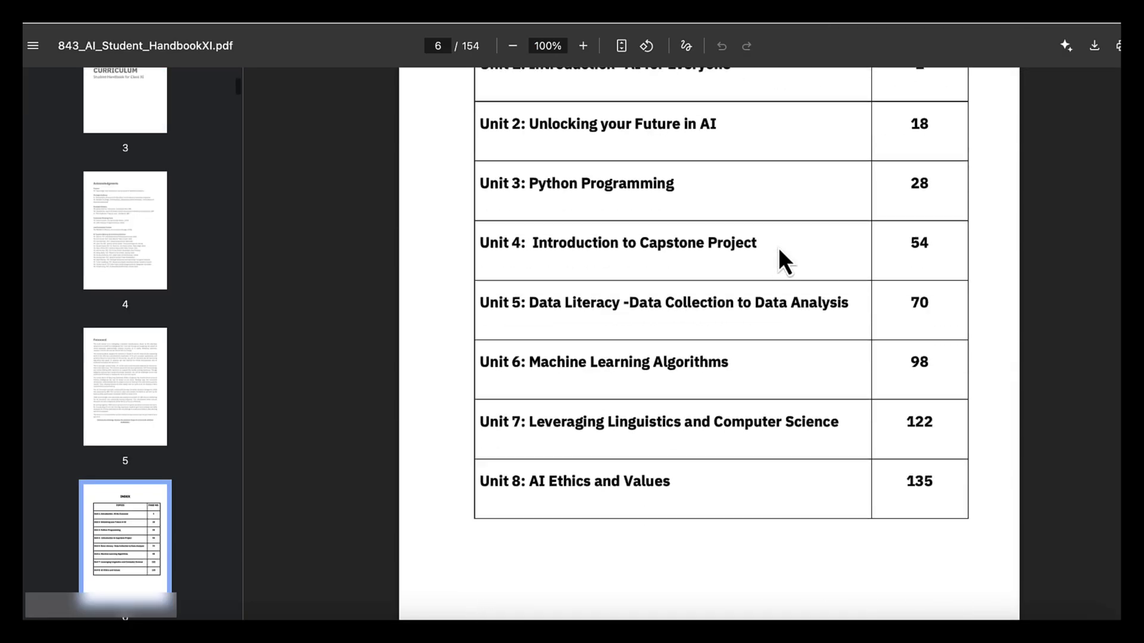
pyautogui.scroll(-20, 524, 276)
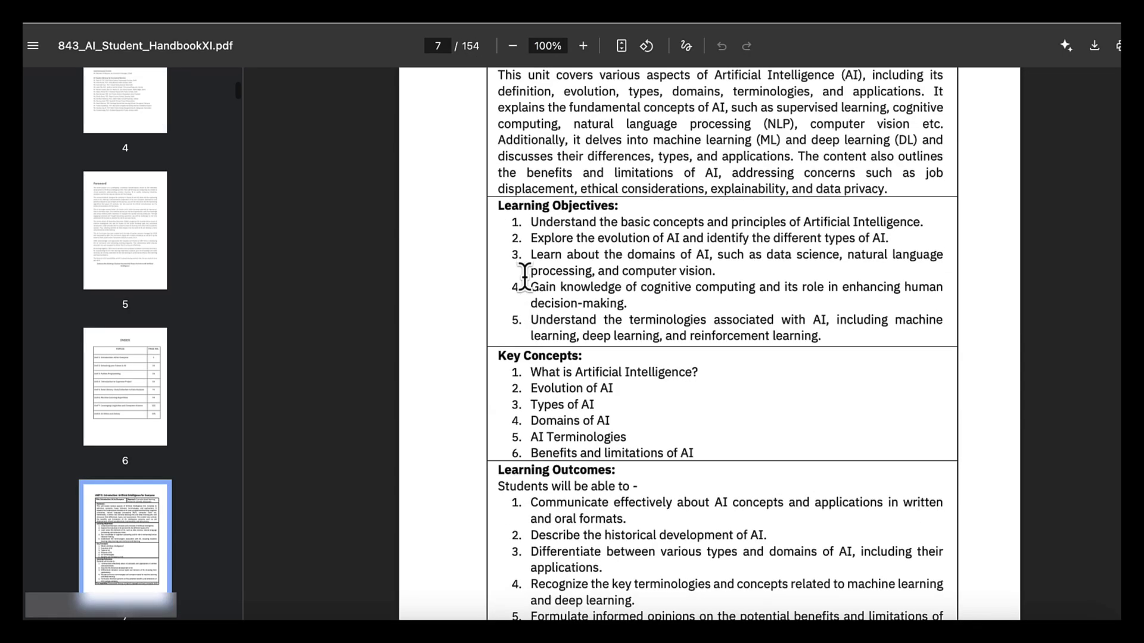
pyautogui.scroll(-20, 524, 276)
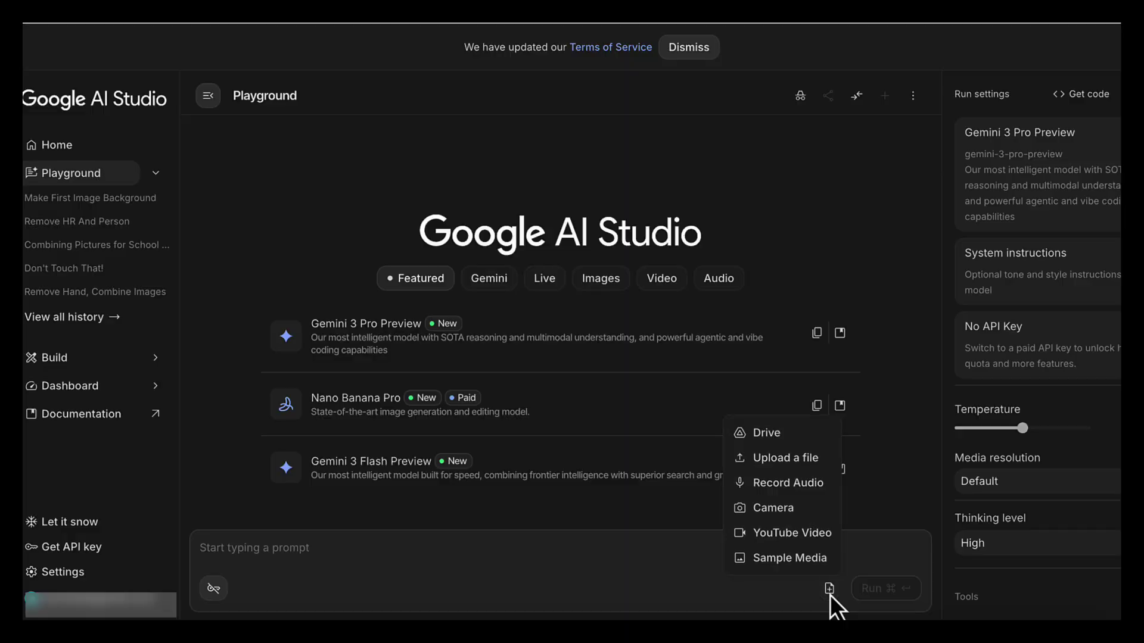
pyautogui.click(786, 458)
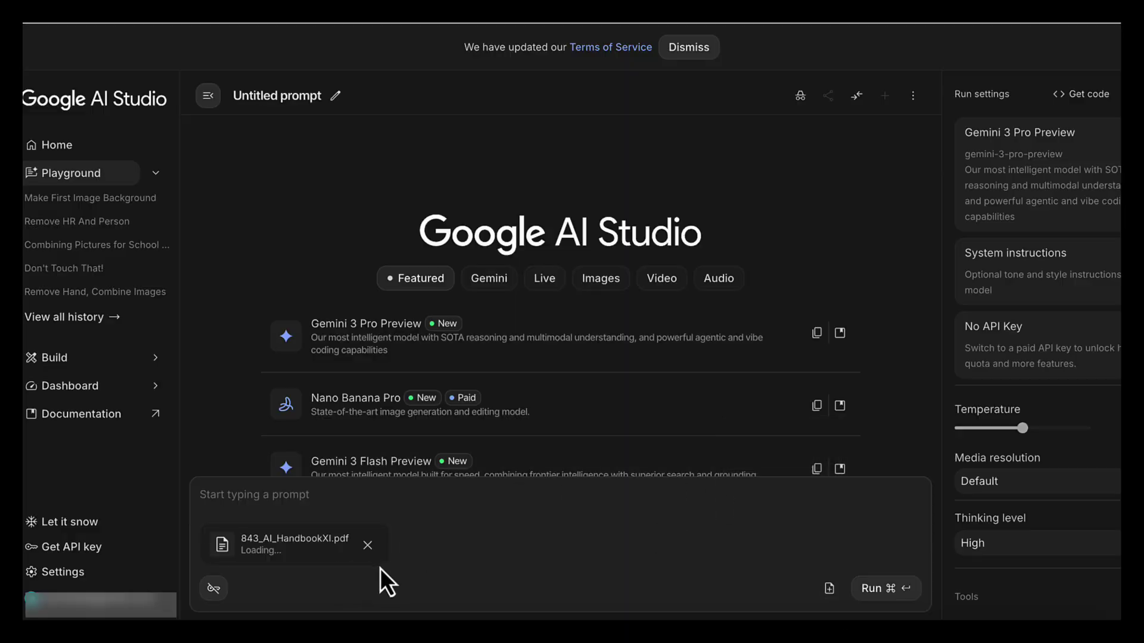
# - Run 'Identify the main themes across the full text' on the handbook and review the eight themes
pyautogui.click(340, 497)
pyautogui.write('Identify the main themes across the full text')
pyautogui.click(878, 593)
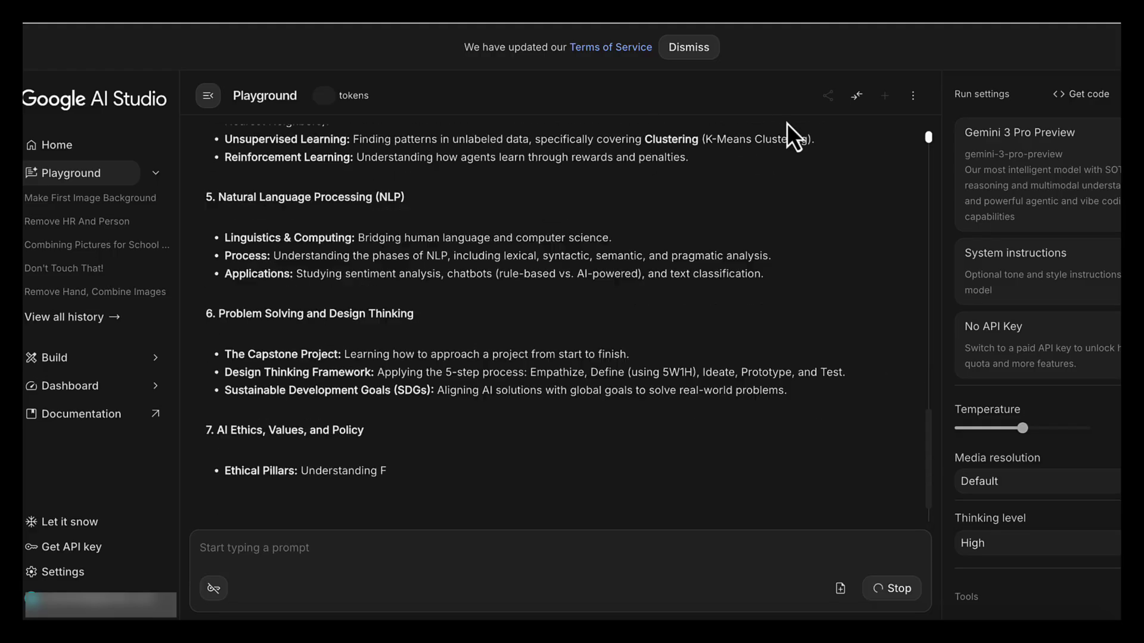
pyautogui.scroll(6, 913, 264)
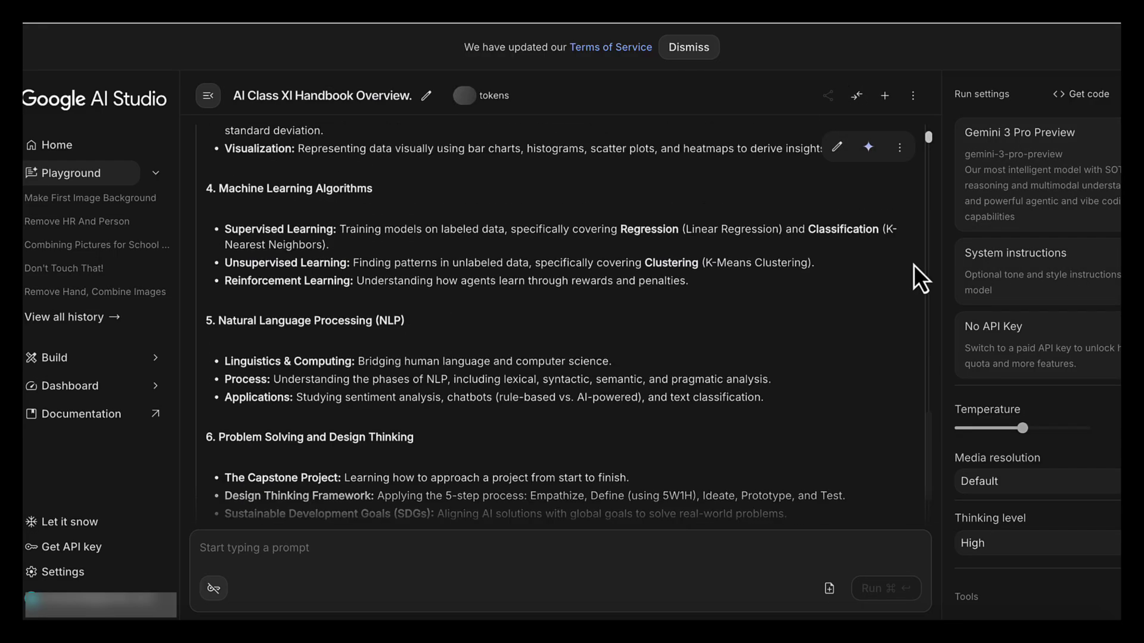
pyautogui.scroll(10, 914, 264)
pyautogui.scroll(-6, 913, 264)
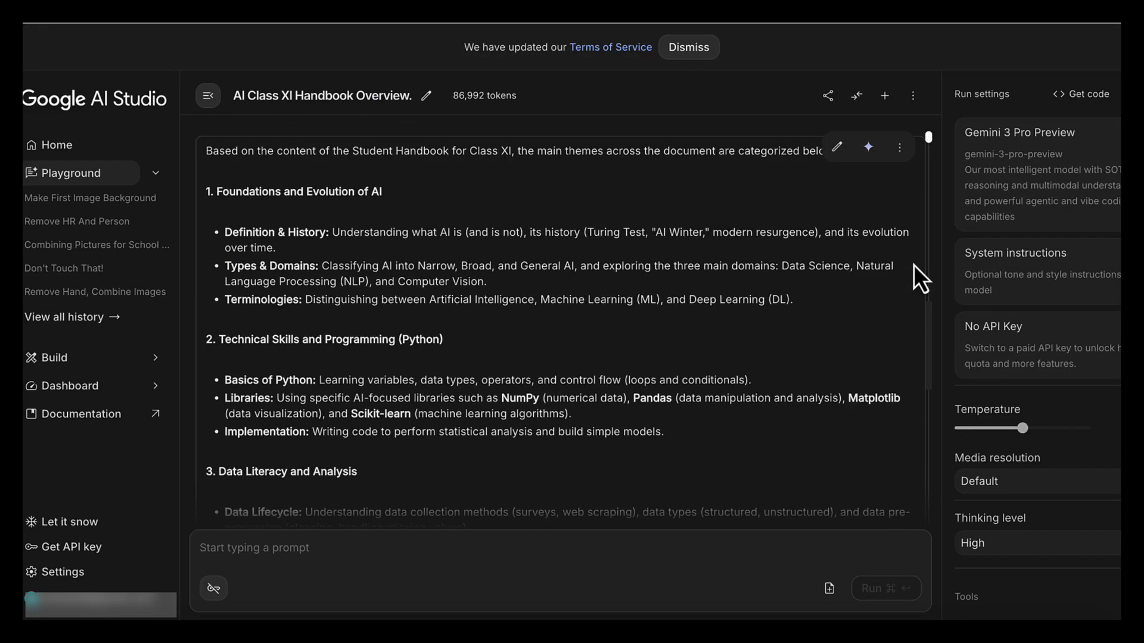
pyautogui.scroll(-10, 913, 265)
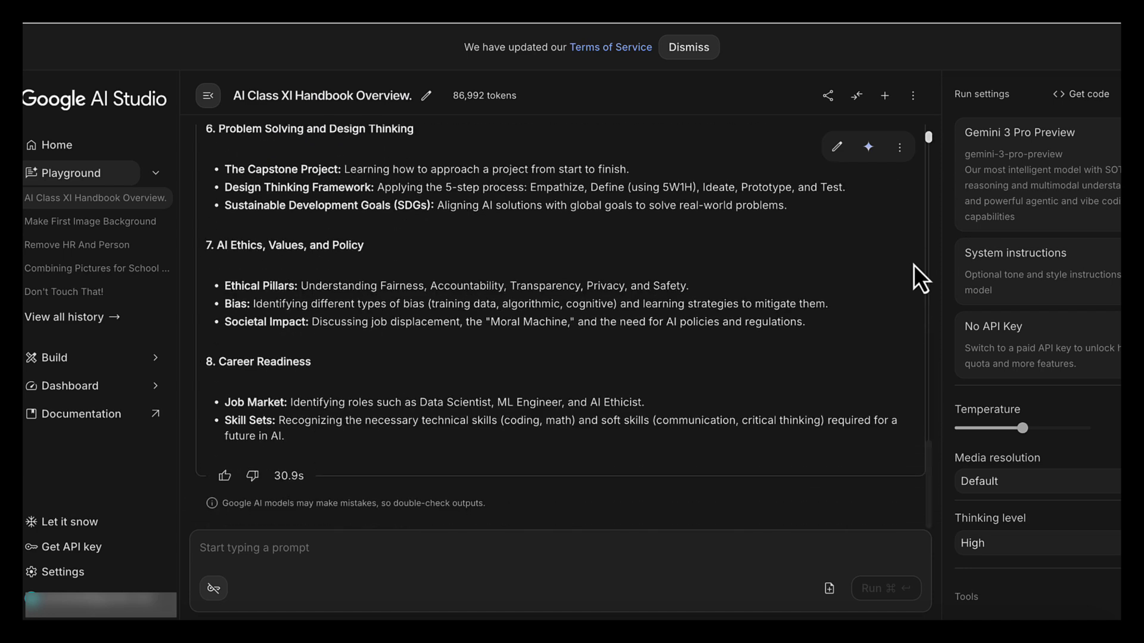